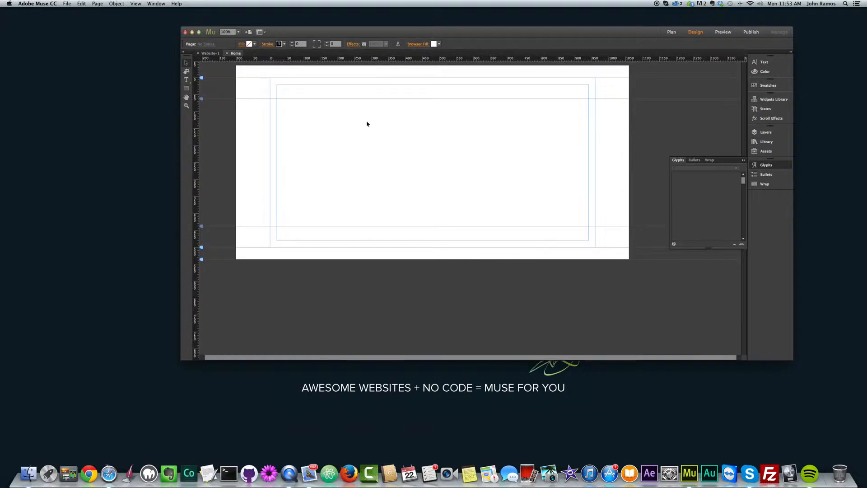
- Set the browser fill to the dark navy colour sampled from the desktop background
left_click(439, 44)
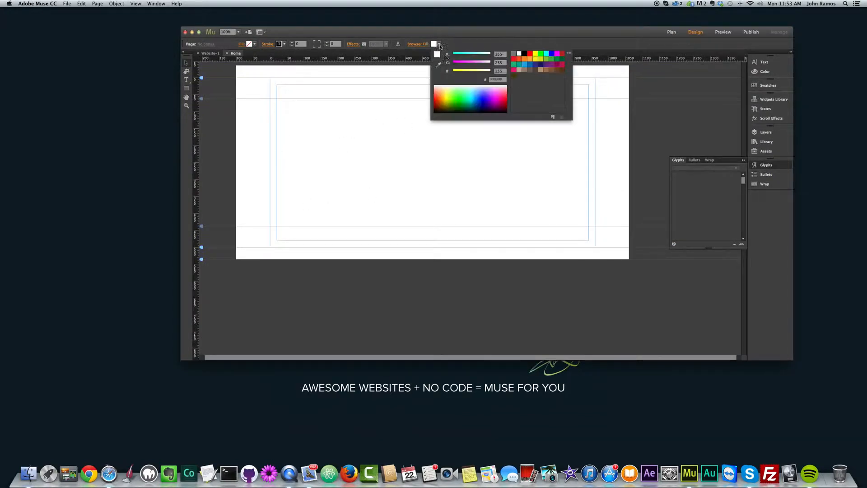
left_click(457, 40)
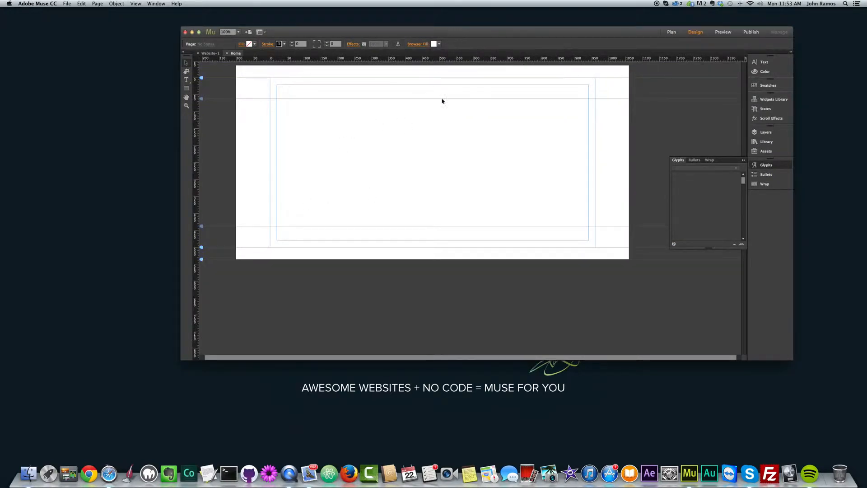
left_click(439, 45)
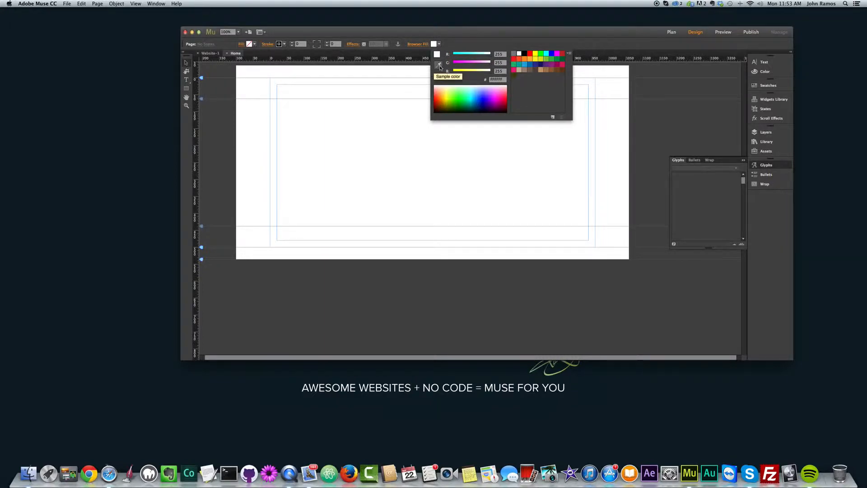
left_click(440, 66)
left_click(102, 154)
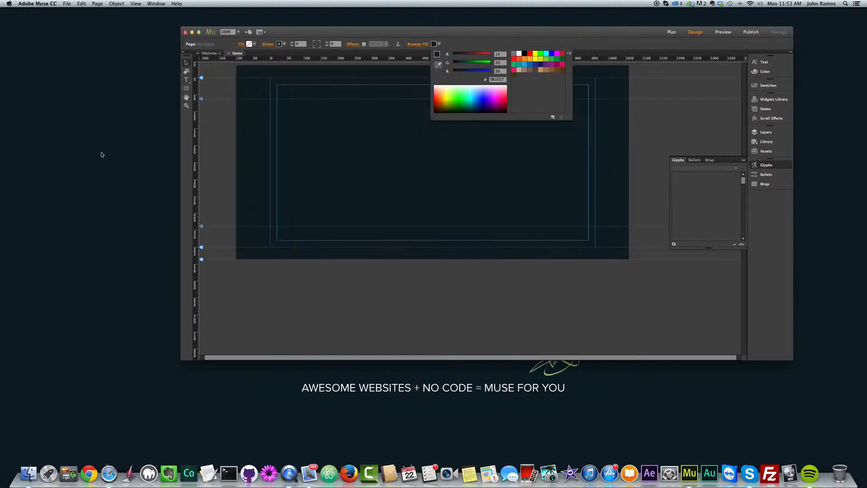
left_click(186, 63)
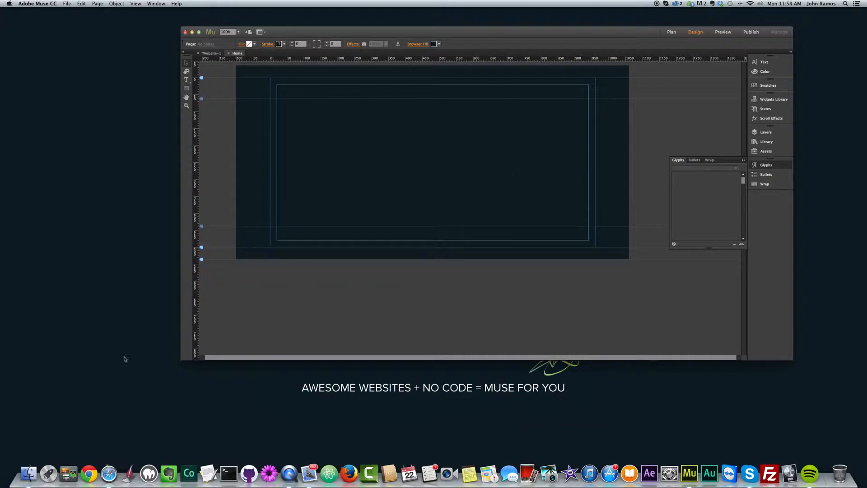
- Switch to Finder and open the Skillshare folder on the Desktop
left_click(28, 473)
left_click(342, 125)
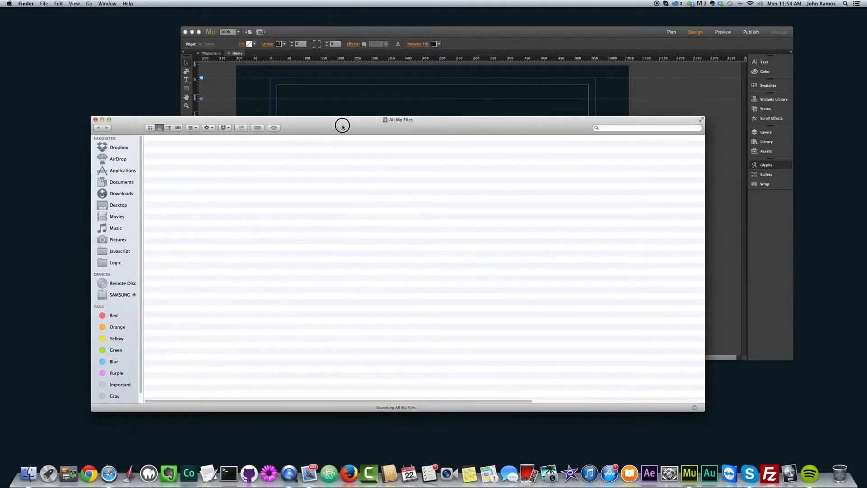
left_click_drag(342, 125, 415, 177)
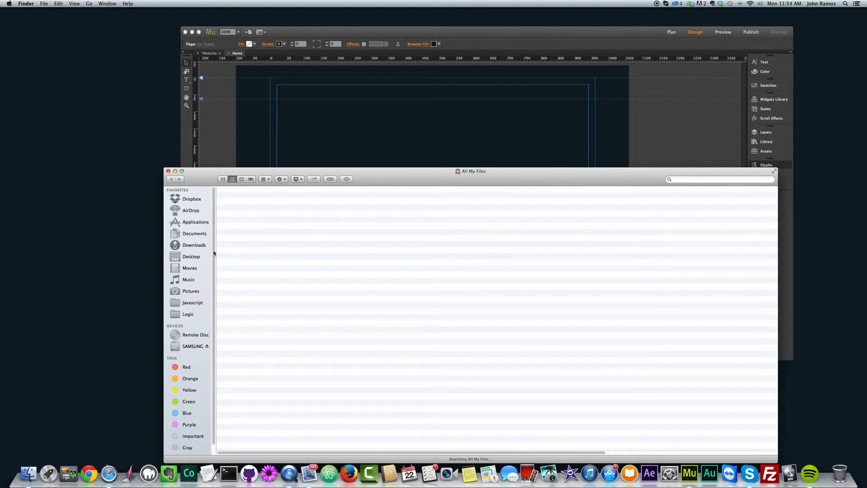
left_click(189, 256)
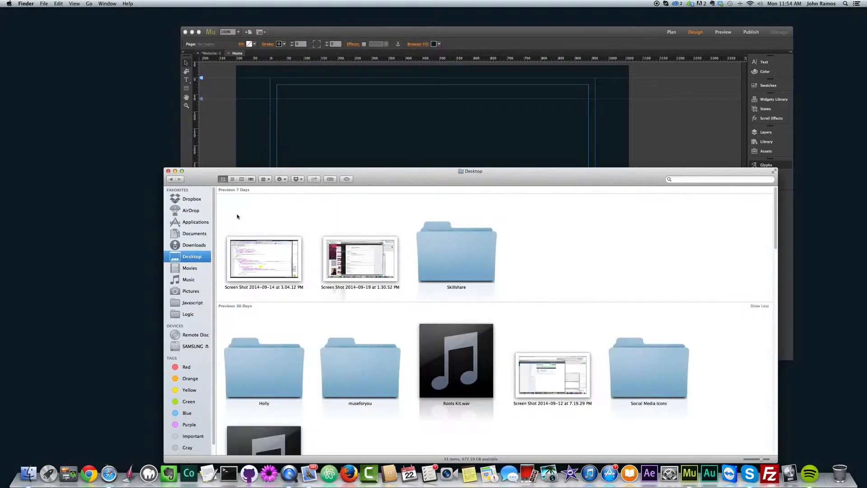
left_click(439, 254)
double_click(438, 254)
- Arrange the Finder and Adobe Muse windows so the page canvas and the folder's image files are both accessible
left_click_drag(375, 171, 616, 184)
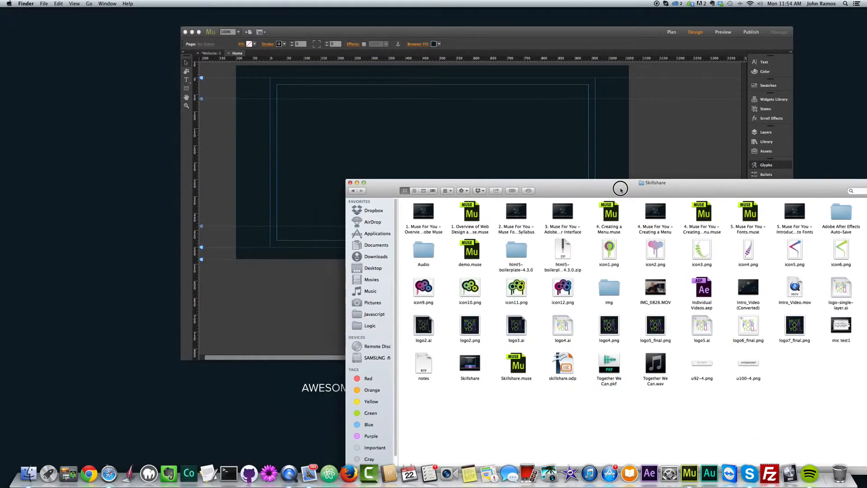
left_click(518, 34)
left_click_drag(470, 35, 316, 21)
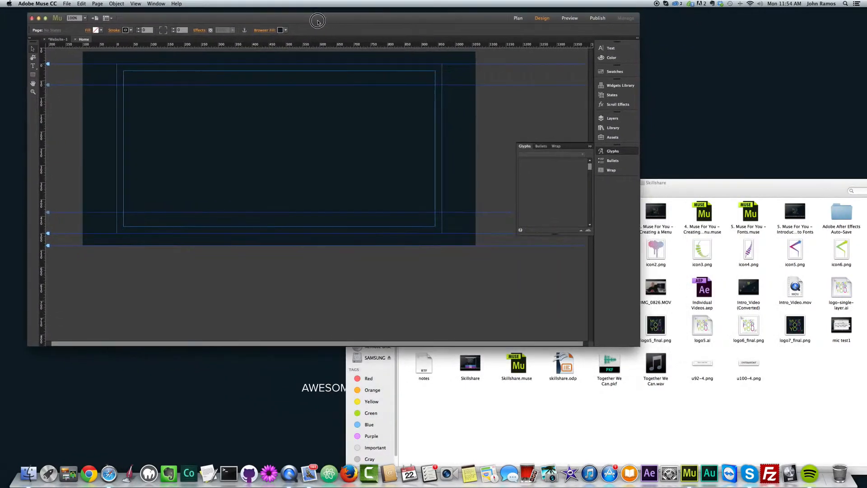
left_click_drag(714, 178, 629, 152)
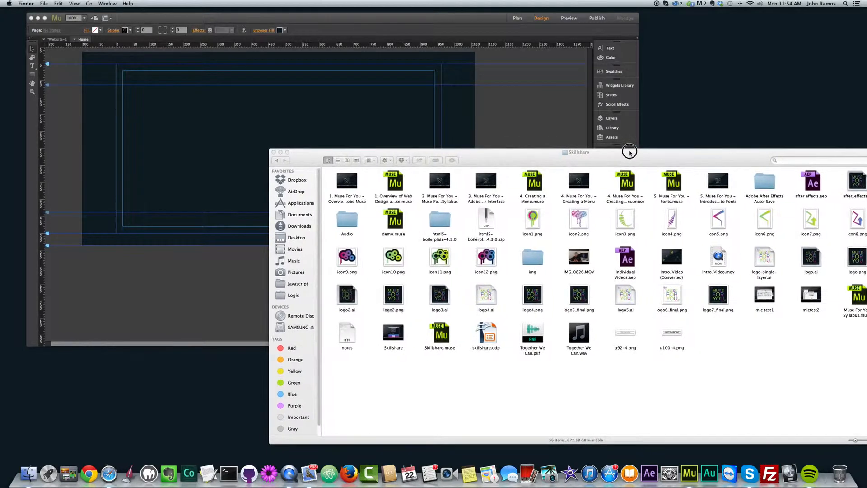
- Place logo6_final.png from the Skillshare folder on the Home page at about X -21, Y 51
left_click(674, 298)
left_click_drag(671, 302, 196, 118)
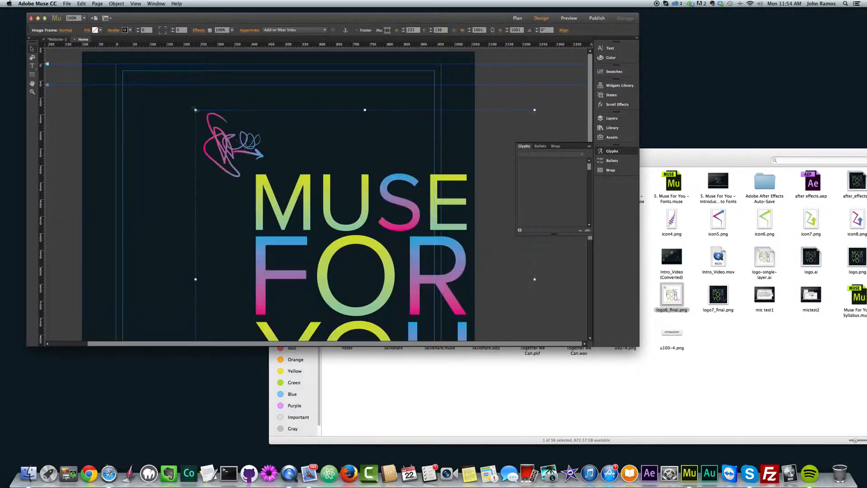
left_click_drag(264, 177, 274, 183)
- Enlarge the Adobe Muse window and reposition it on the desktop
scroll(274, 182, "down", 5)
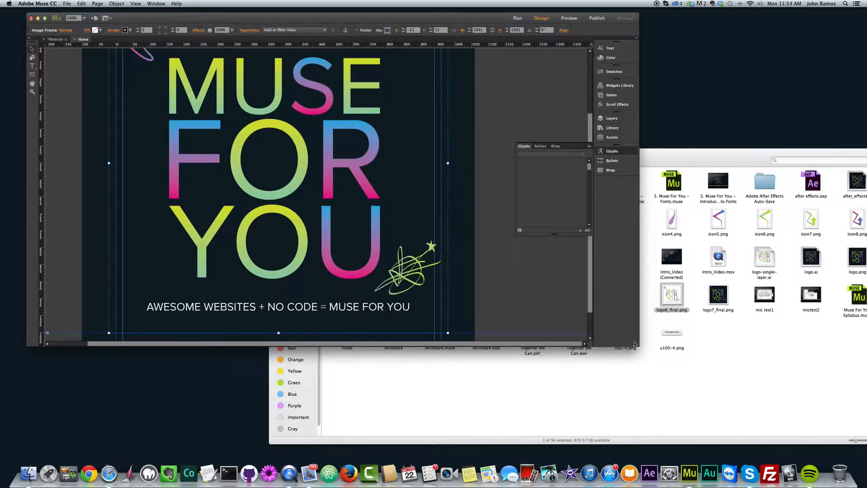
left_click_drag(638, 346, 694, 384)
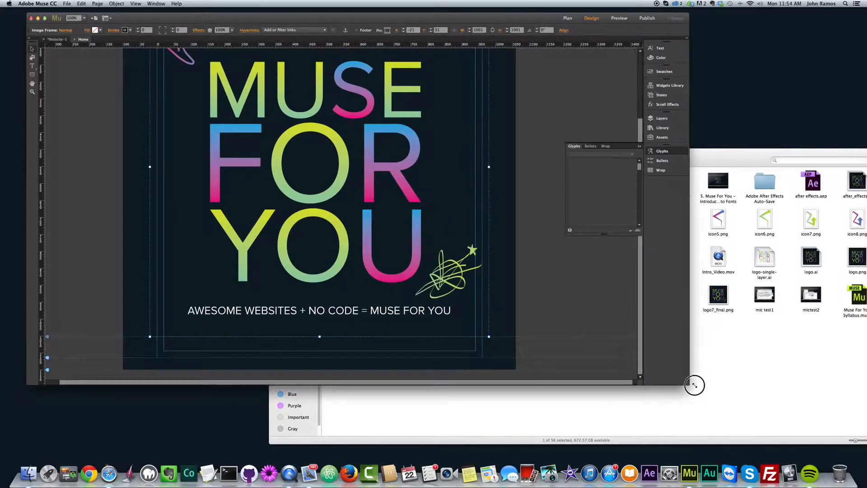
left_click_drag(432, 18, 457, 23)
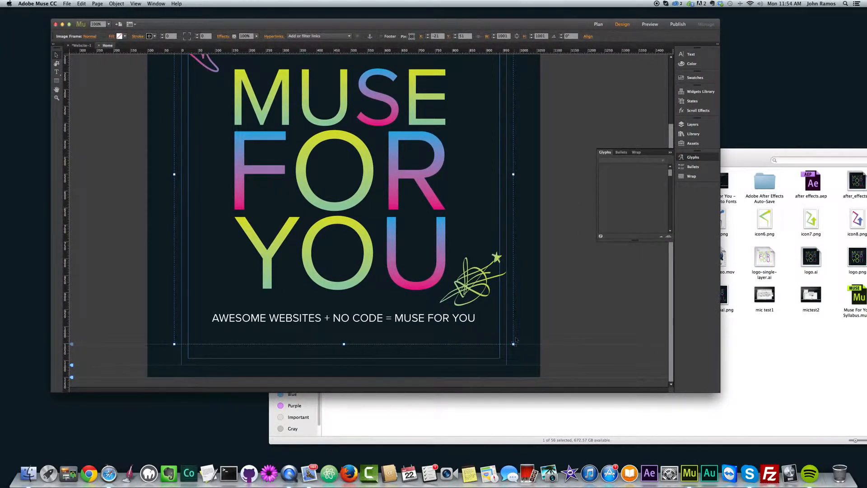
- Scale the logo image down to about 818 × 818 and move it to about X 79, Y 67
left_click_drag(514, 344, 452, 254)
scroll(412, 244, "up", 5)
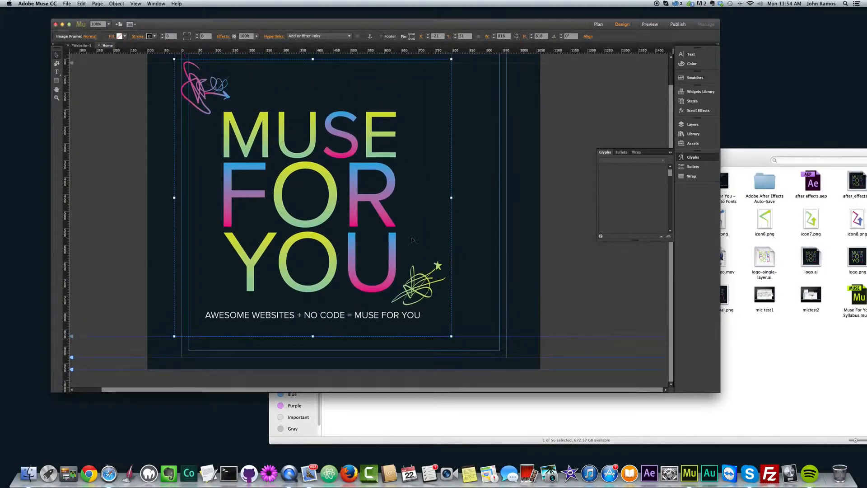
left_click_drag(286, 199, 327, 207)
scroll(327, 207, "down", 2)
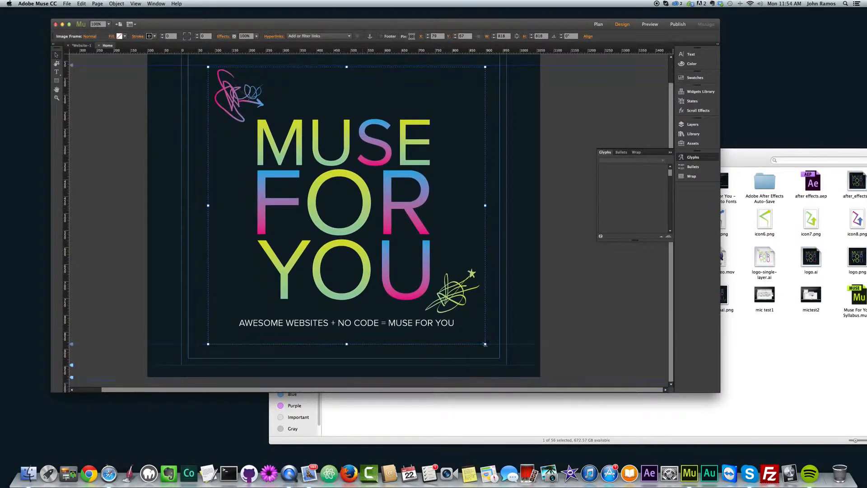
left_click_drag(485, 345, 416, 248)
left_click(82, 4)
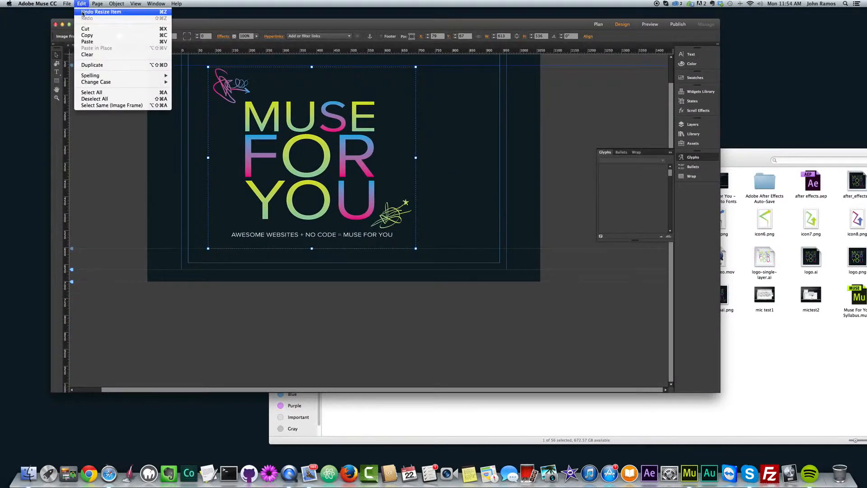
left_click(86, 12)
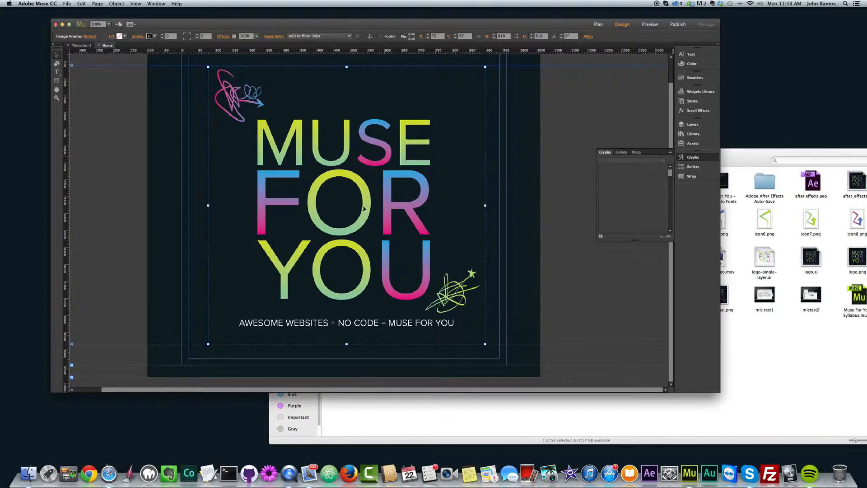
- Scale the logo image down to about 505 × 505 and move it to about X 228, Y 63
left_click_drag(485, 344, 379, 227)
left_click_drag(292, 157, 340, 203)
scroll(345, 190, "up", 2)
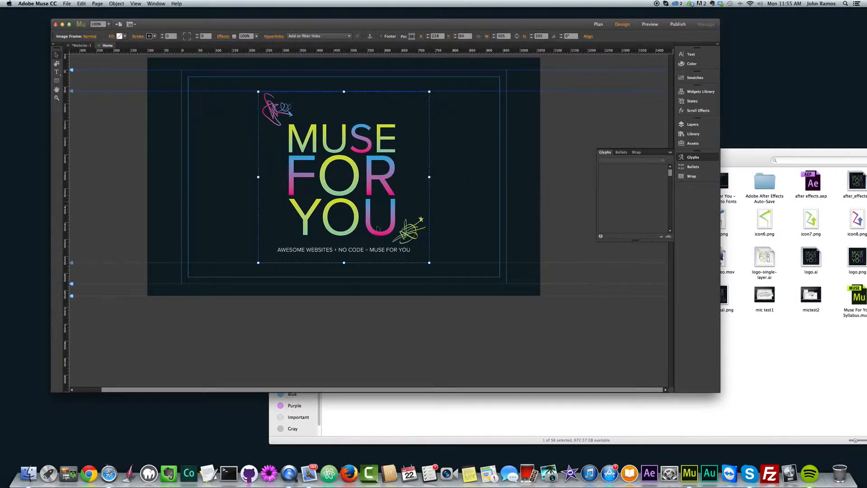
left_click_drag(368, 192, 371, 193)
left_click_drag(429, 262, 465, 298)
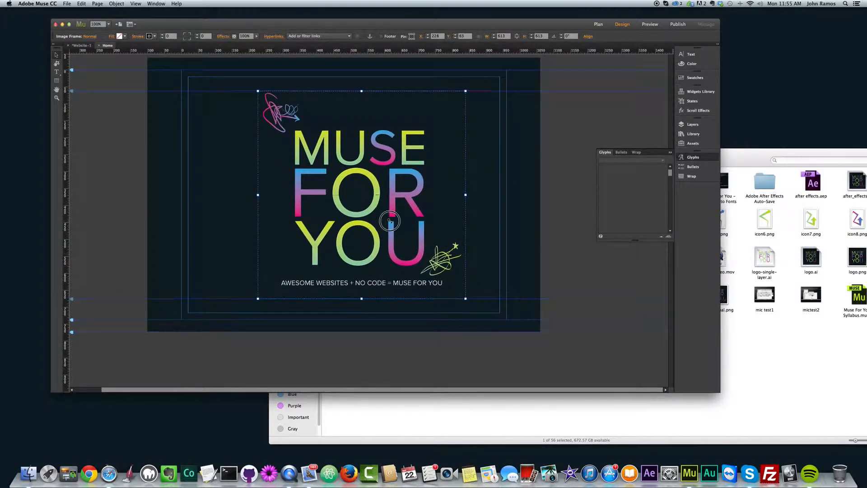
left_click_drag(391, 223, 383, 221)
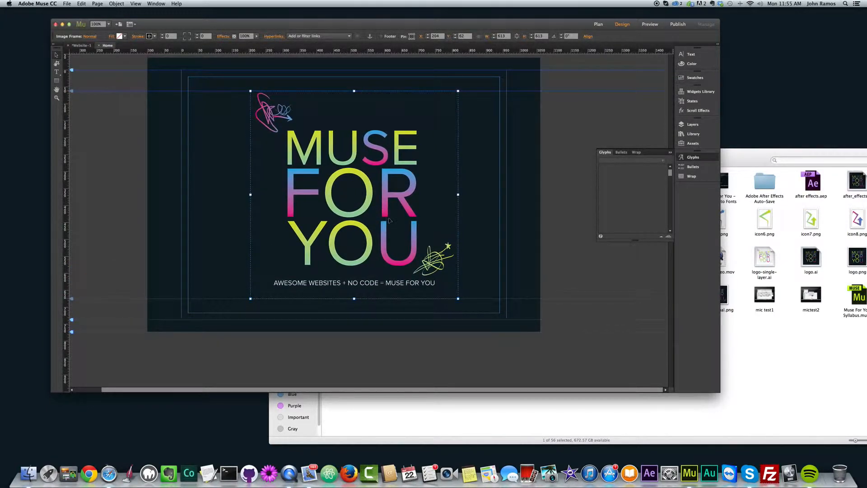
key("super+z")
key("super+z")
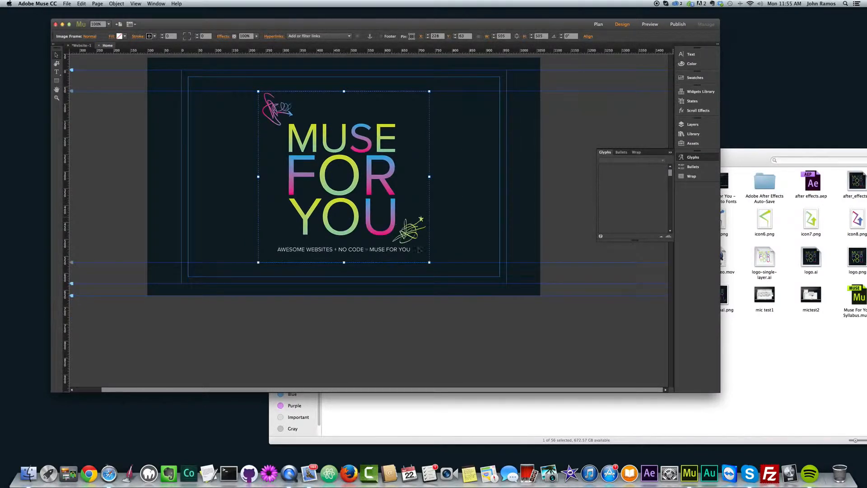
key("super+z")
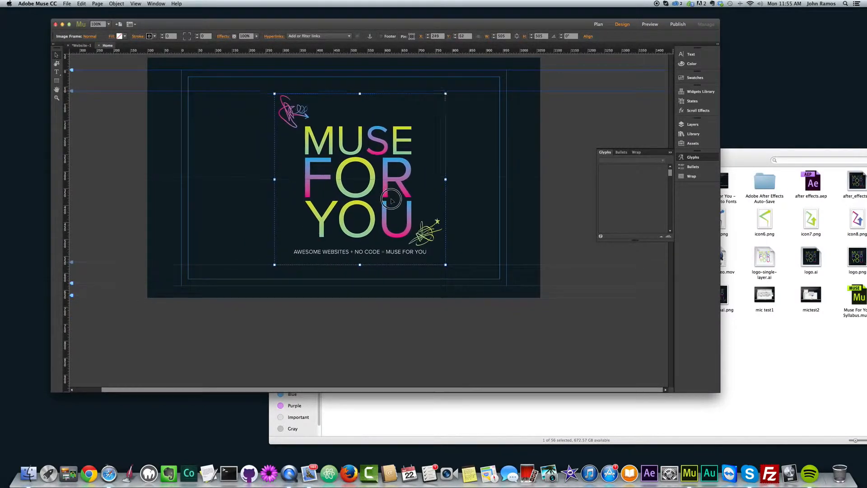
- Reposition the logo image near the page's centre, at about X 239, Y 62
left_click_drag(391, 199, 409, 224)
left_click_drag(431, 255, 409, 230)
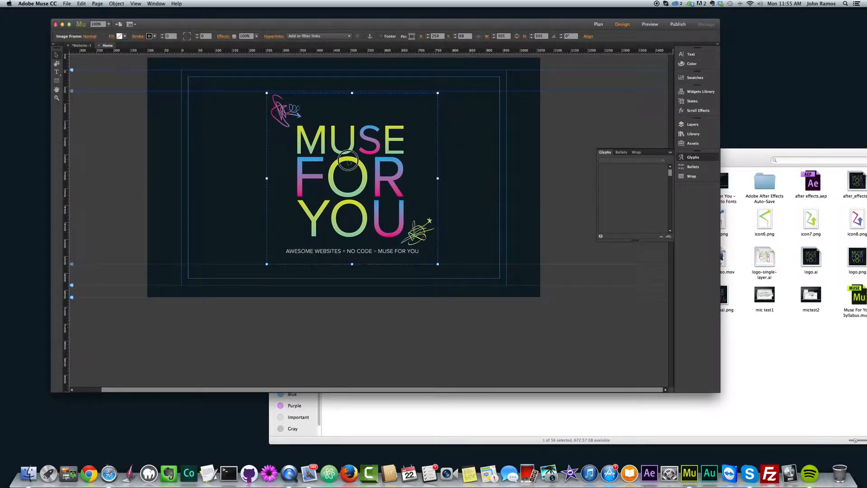
left_click_drag(356, 162, 338, 169)
left_click(825, 346)
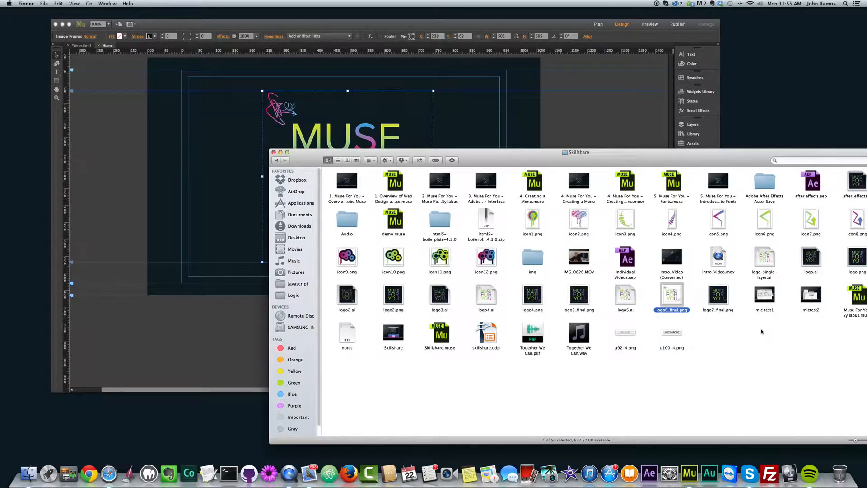
left_click(166, 190)
left_click(69, 3)
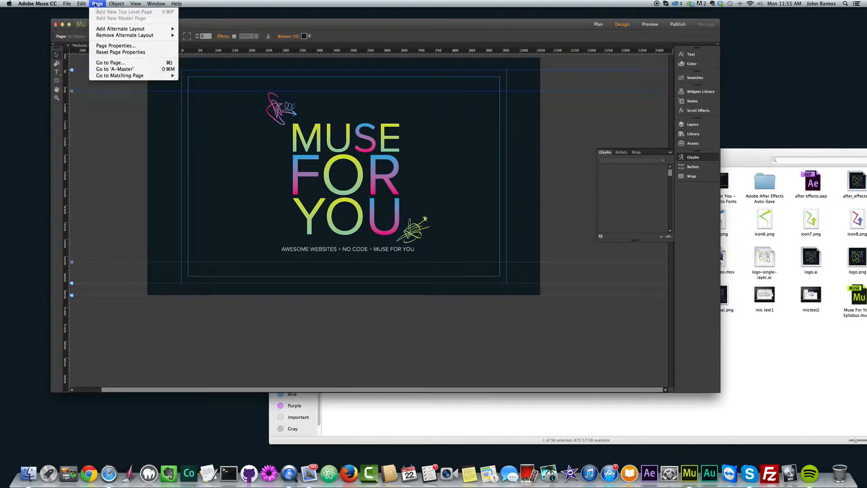
mouse_move(116, 5)
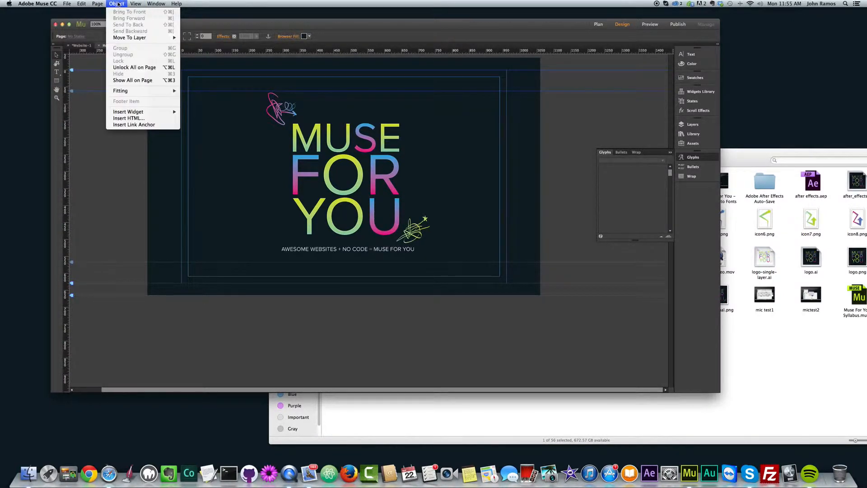
mouse_move(152, 4)
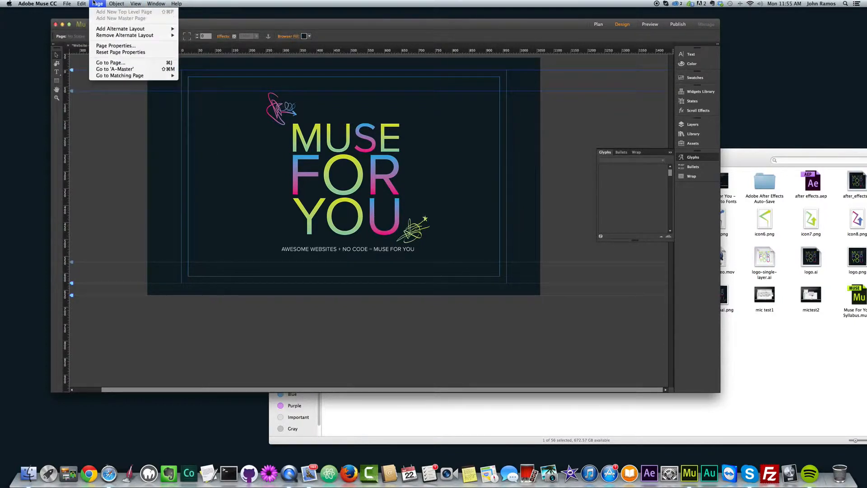
left_click(133, 233)
- Move the logo image to about X 228, Y 62 and delete it from the page
left_click_drag(368, 176, 355, 177)
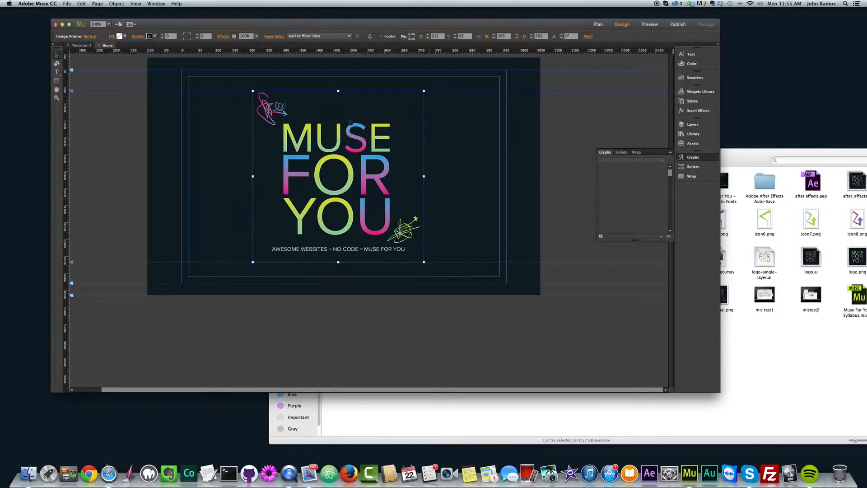
left_click_drag(356, 144, 364, 180)
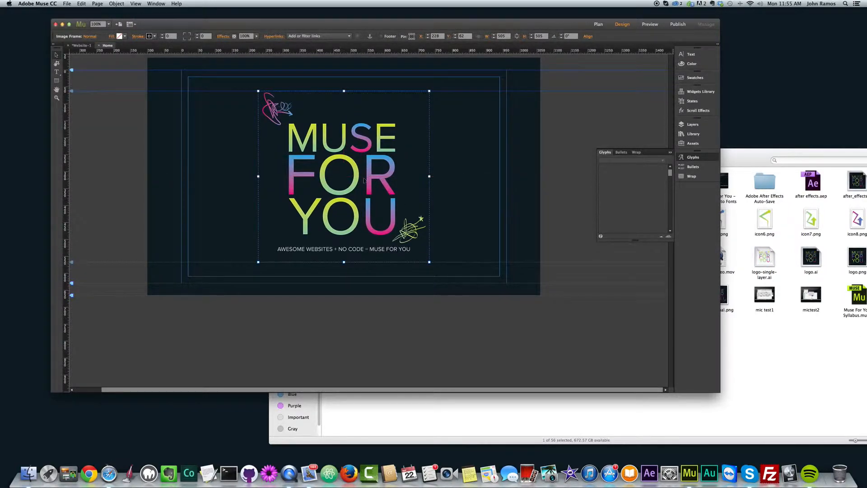
key("Delete")
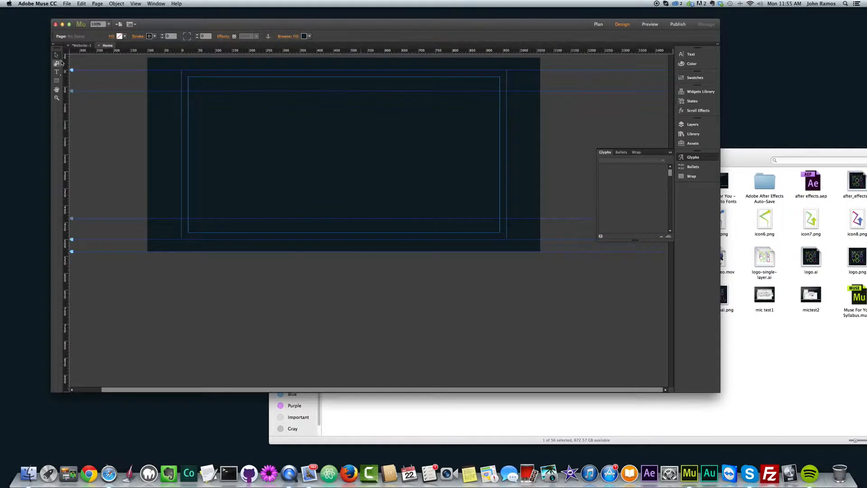
- Draw a rectangle at Y 62 about 431 high and stretch its left edge to X 0, making it 960 wide
left_click(57, 81)
mouse_move(188, 90)
left_mouse_down()
mouse_move(410, 190)
mouse_move(475, 234)
mouse_move(506, 237)
left_mouse_up()
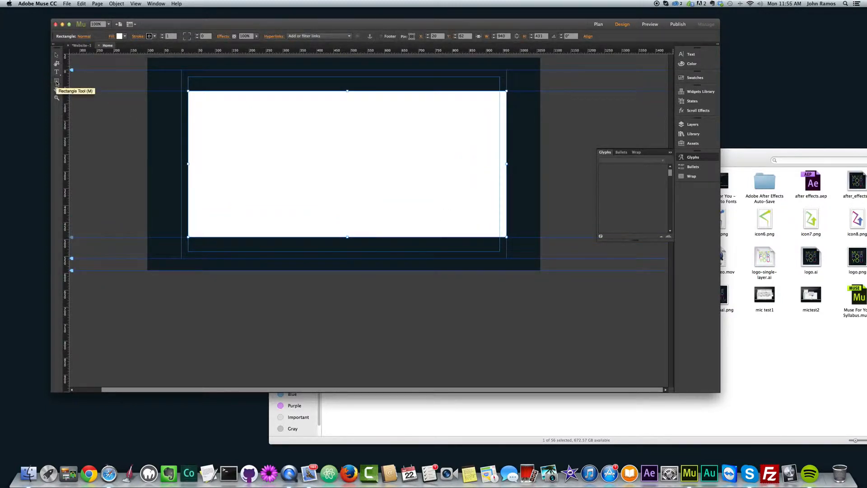
left_click(57, 55)
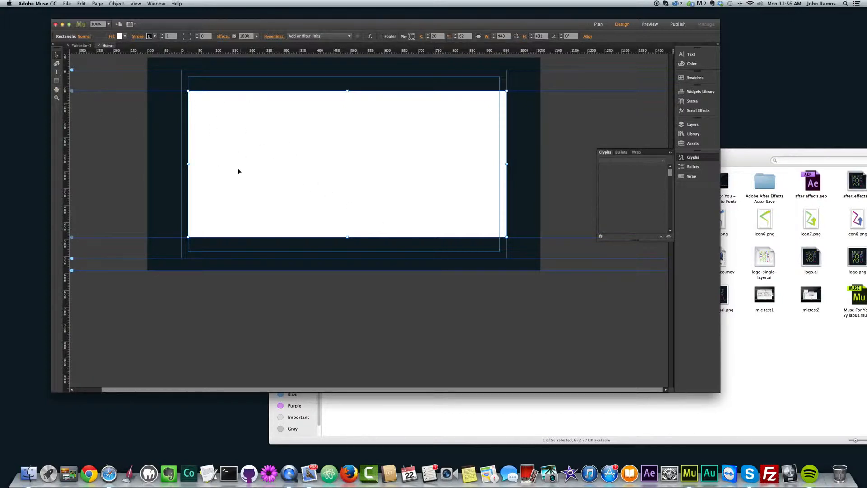
left_click_drag(188, 163, 182, 163)
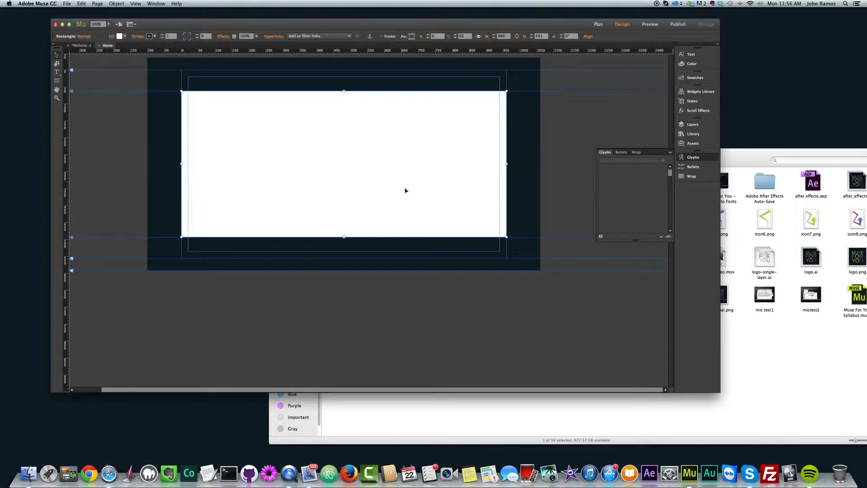
- Add logo6_final.png as the image fill of the selected rectangle
left_click(117, 4)
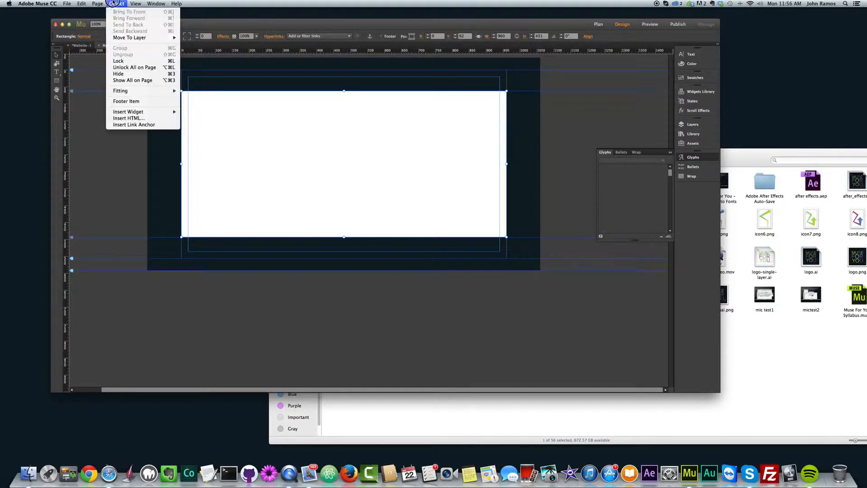
left_click(365, 146)
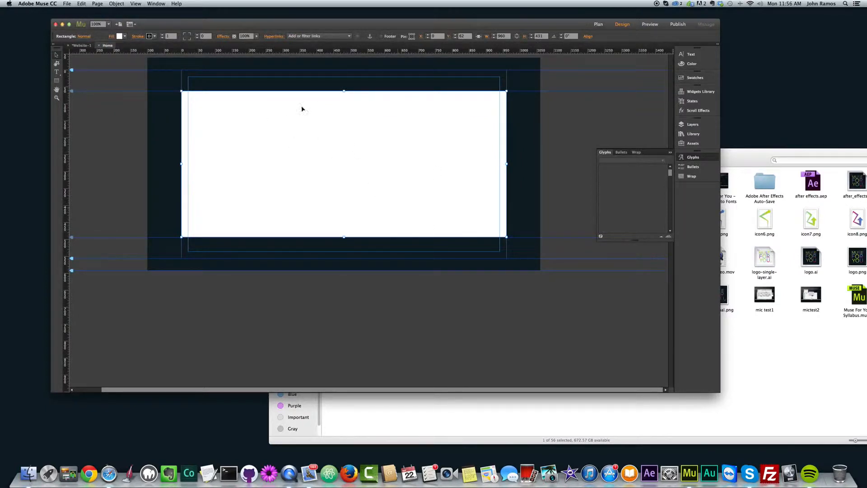
left_click(111, 38)
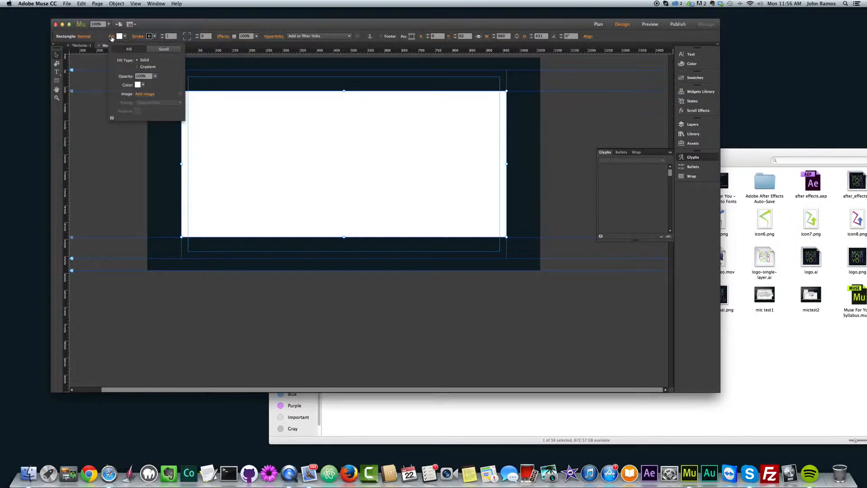
left_click(144, 95)
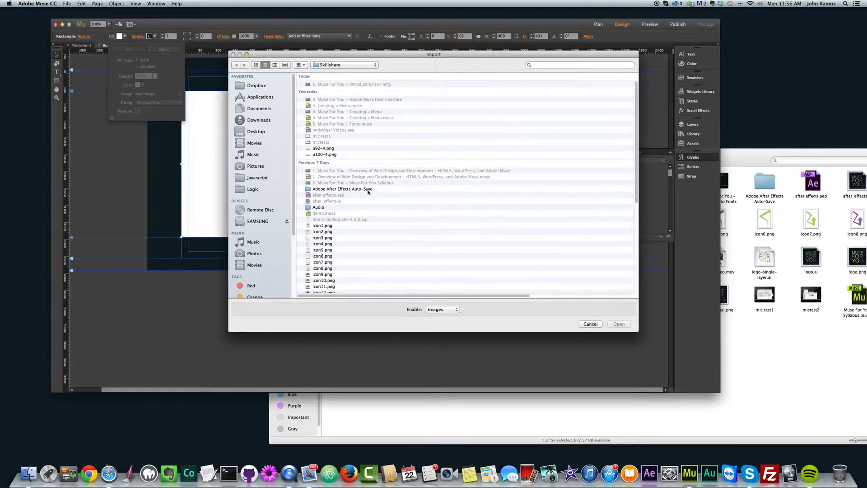
scroll(368, 192, "down", 5)
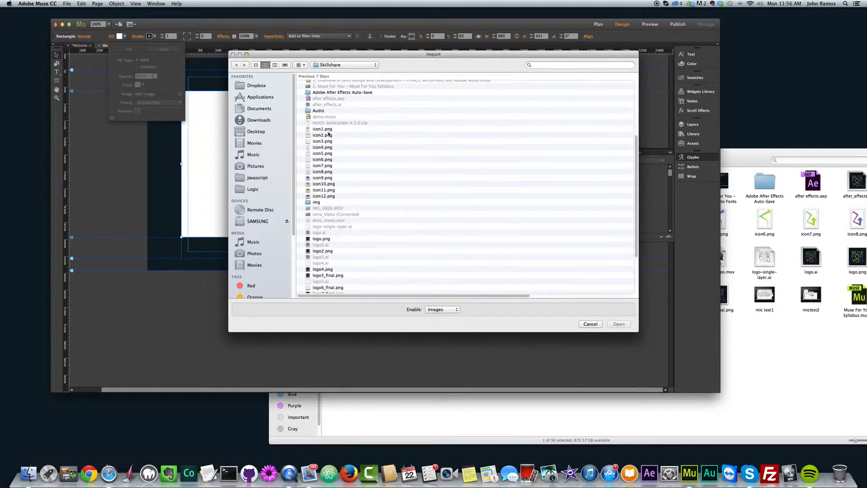
scroll(335, 235, "down", 3)
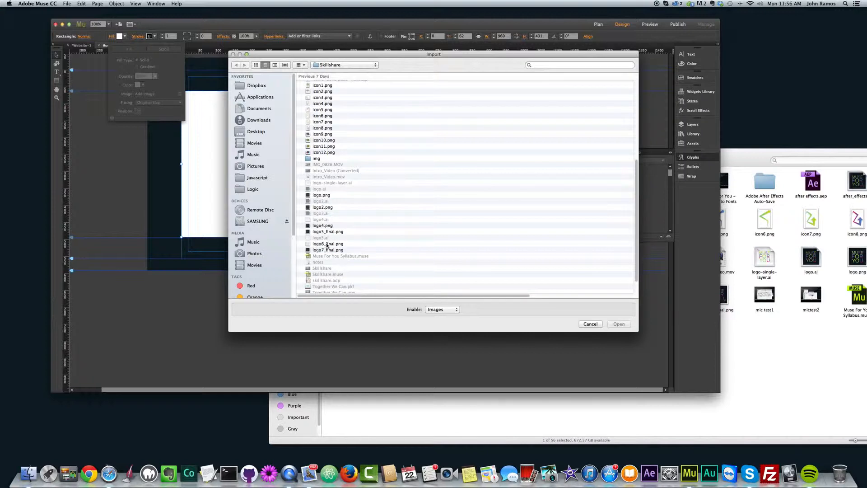
double_click(328, 243)
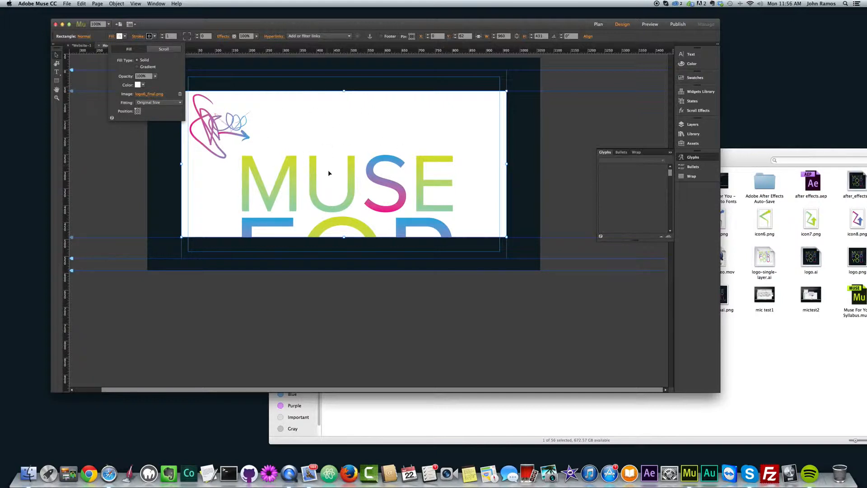
- Set the fill image's fitting to Scale To Fill and try it centred before returning it to the top-left position
left_click(151, 105)
left_click(148, 110)
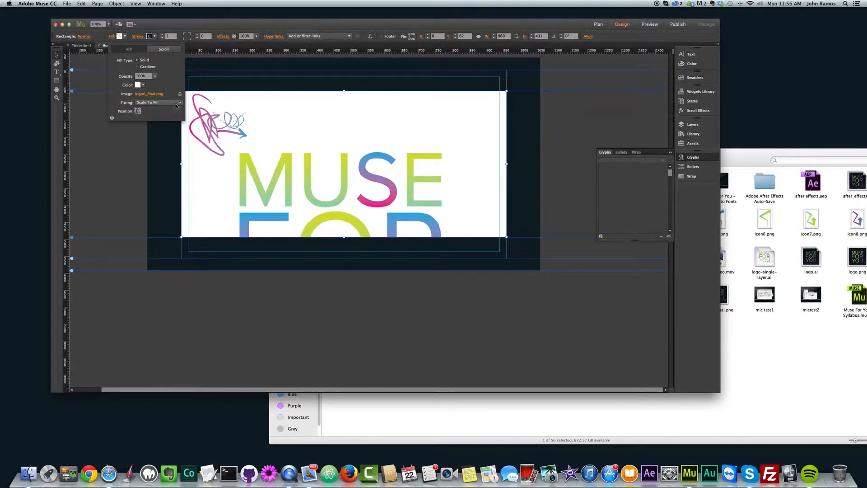
left_click(138, 111)
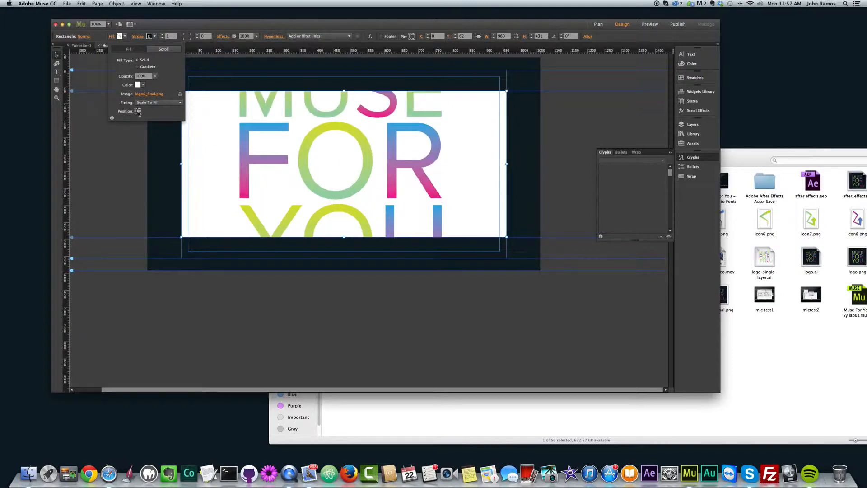
left_click(136, 109)
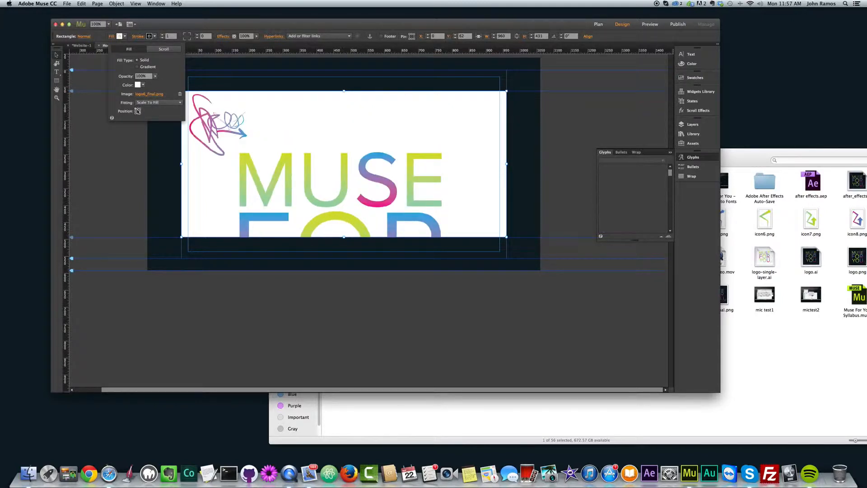
- Try the Scale To Fit fitting on the logo fill image and switch it back to Original Size
left_click(174, 103)
left_click(165, 120)
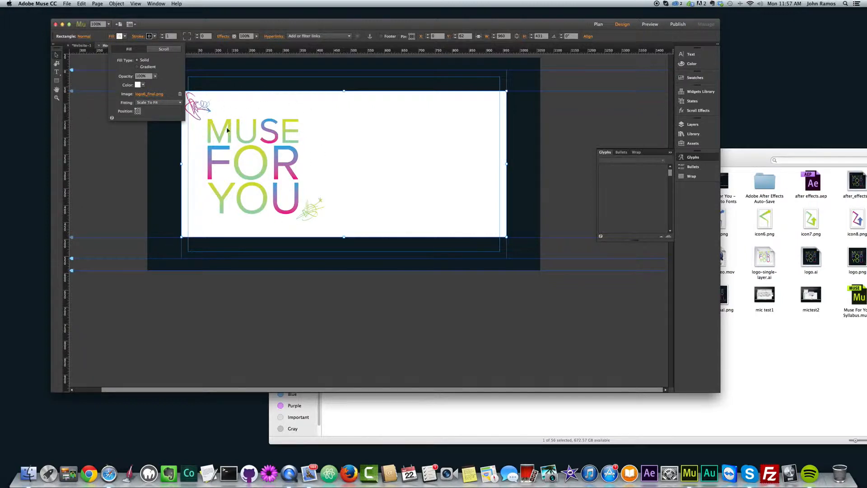
left_click(175, 103)
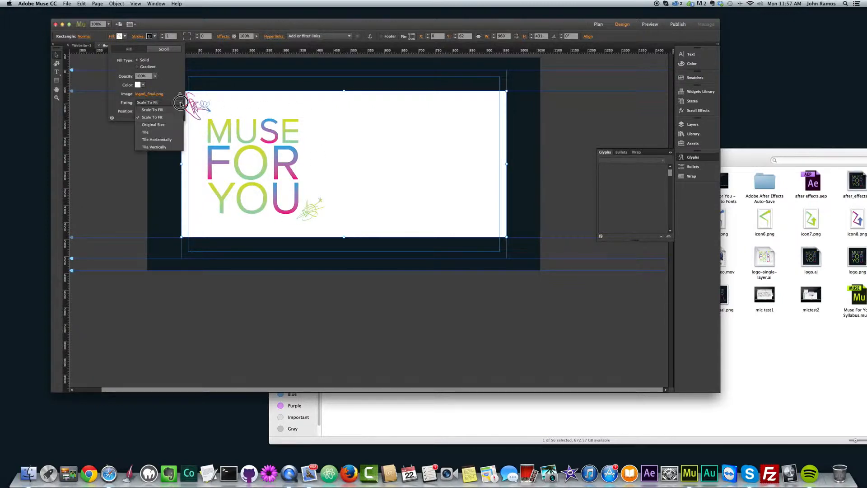
left_click(153, 124)
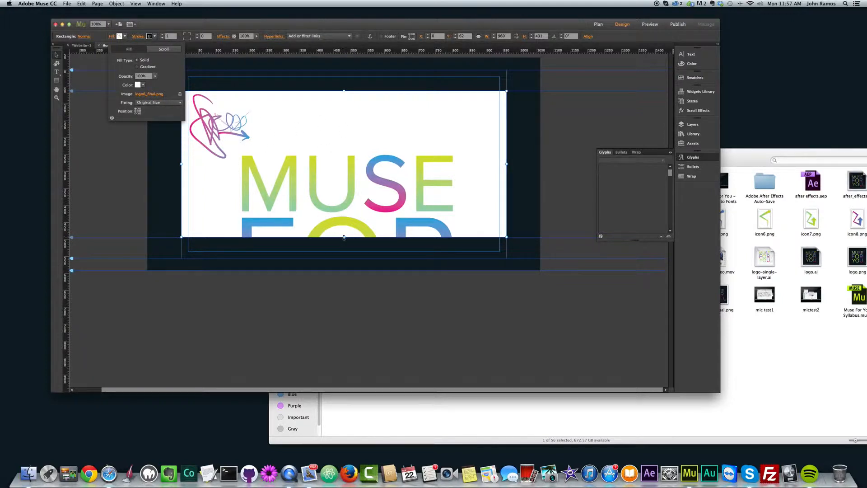
- Stretch the rectangle to about 438 high and set its fill image's fitting to Tile
mouse_move(344, 238)
left_mouse_down()
mouse_move(344, 304)
mouse_move(348, 239)
left_mouse_up()
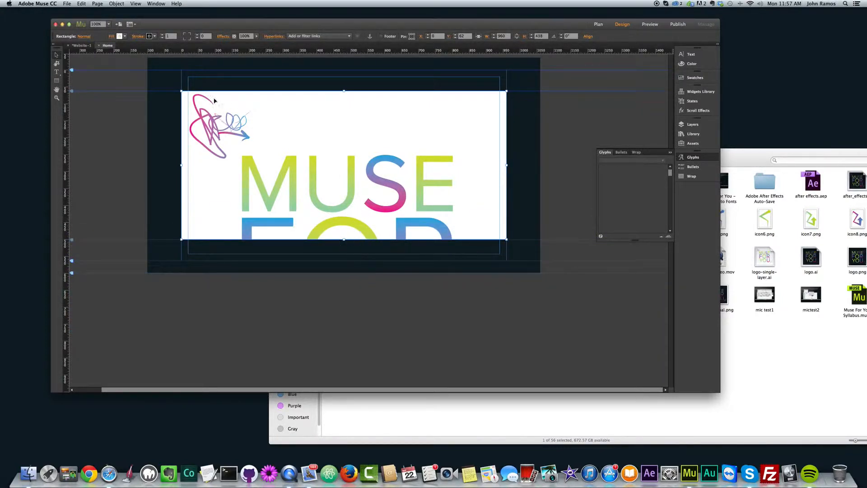
left_click(112, 36)
left_click(178, 101)
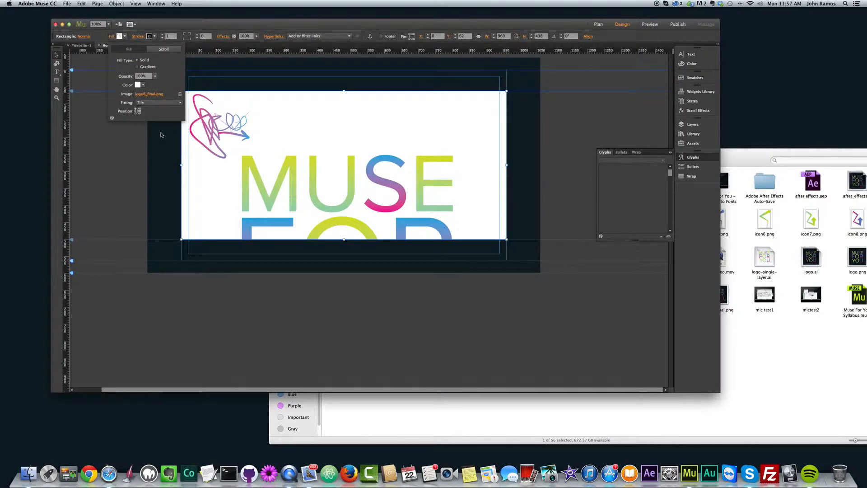
left_click(161, 133)
- Try the Tile Horizontally and Tile Vertically fittings on the rectangle's fill image
left_click(179, 104)
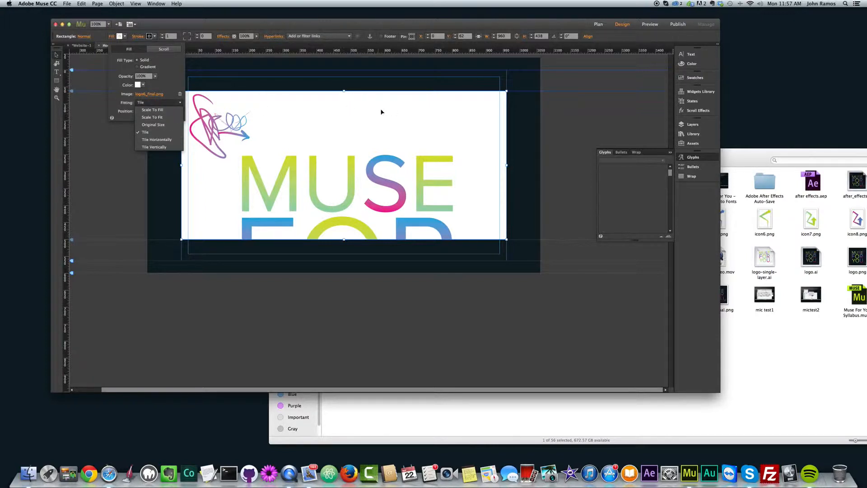
left_click(157, 140)
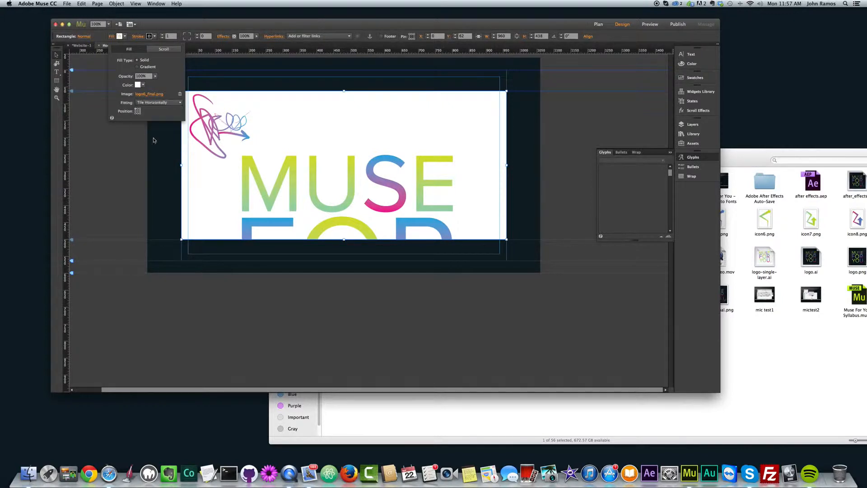
left_click(182, 103)
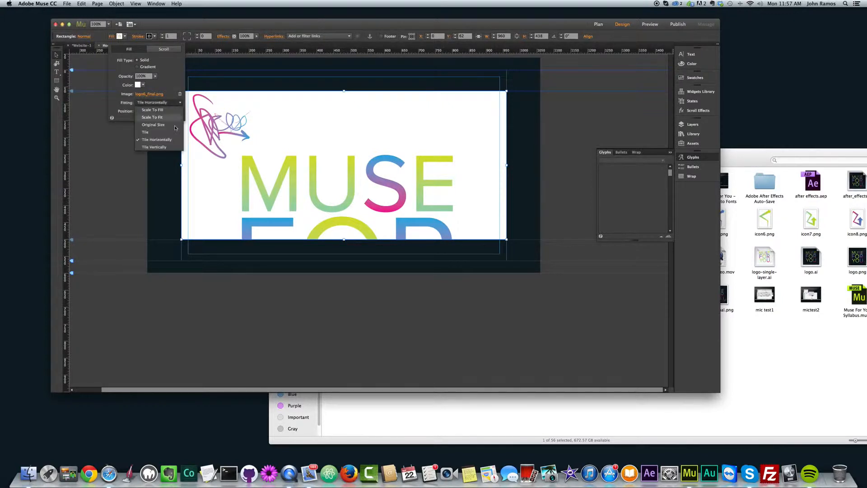
left_click(158, 148)
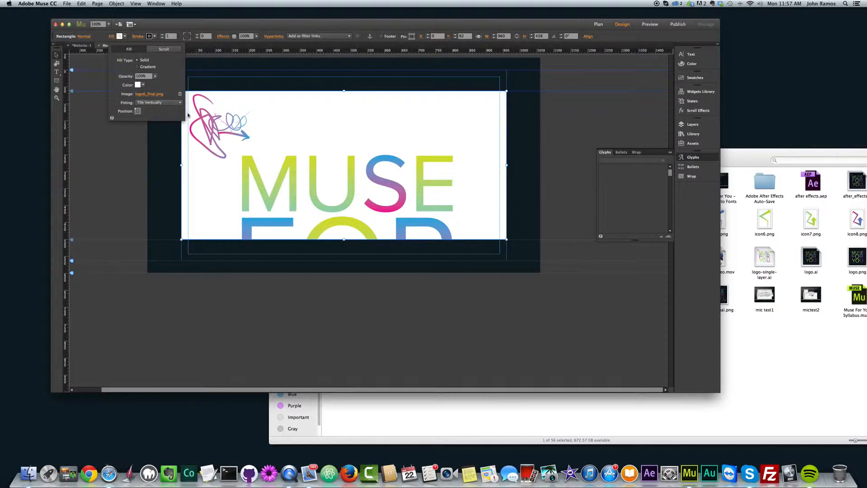
- Set the fill image's fitting to Scale To Fit and its position to the centre
left_click(161, 103)
left_click(165, 117)
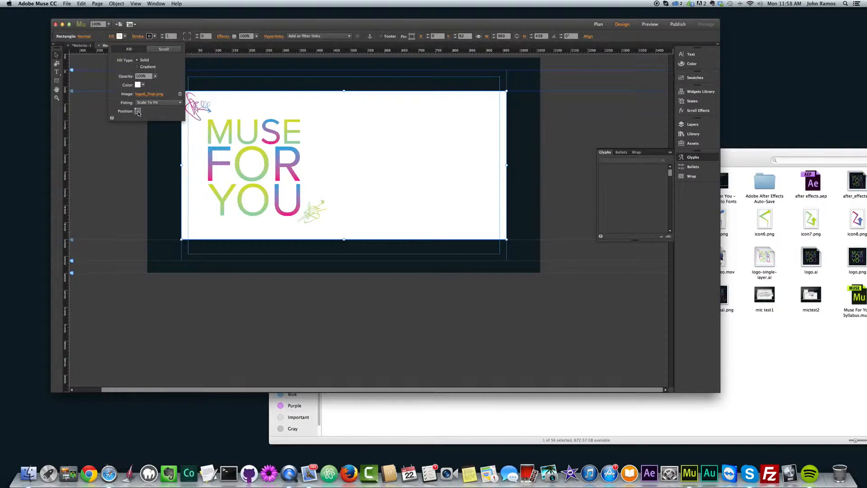
left_click(137, 111)
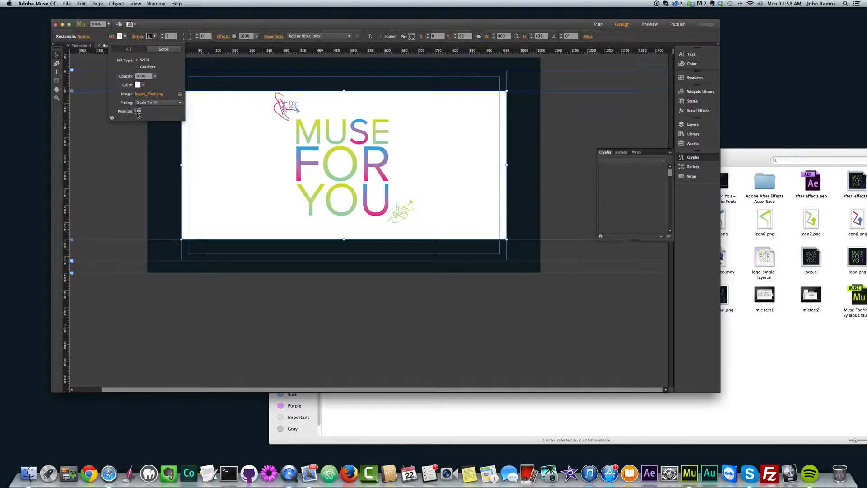
- Try other alignment positions for the logo fill image and return it to the centre
left_click(135, 111)
left_click(140, 111)
left_click(138, 111)
left_click(140, 111)
left_click(136, 111)
left_click(138, 112)
left_click(113, 192)
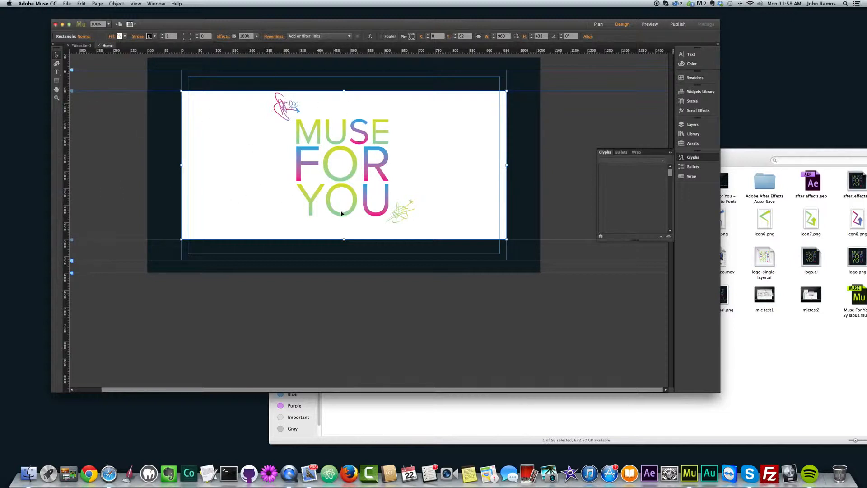
- Resize the rectangle from its lower edge to about 625 high, back to 511, and finally to about 484
left_click_drag(344, 239, 344, 302)
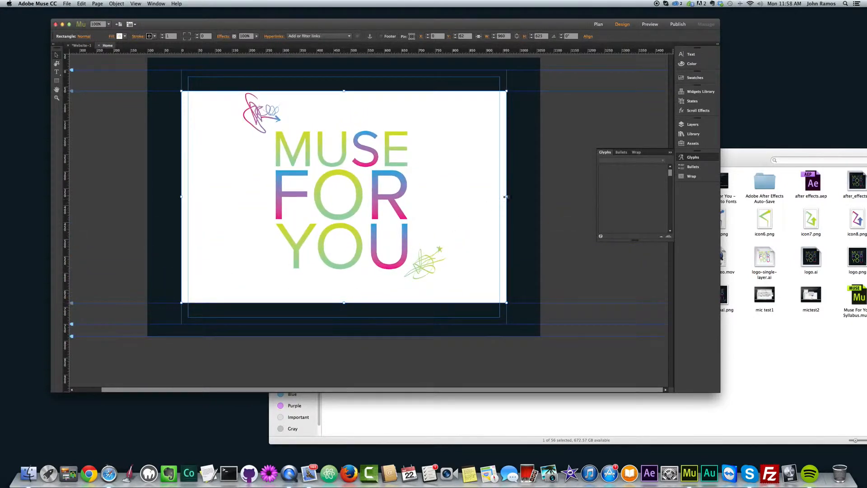
mouse_move(506, 197)
left_mouse_down()
mouse_move(291, 195)
mouse_move(506, 199)
left_mouse_up()
left_click_drag(344, 302, 345, 264)
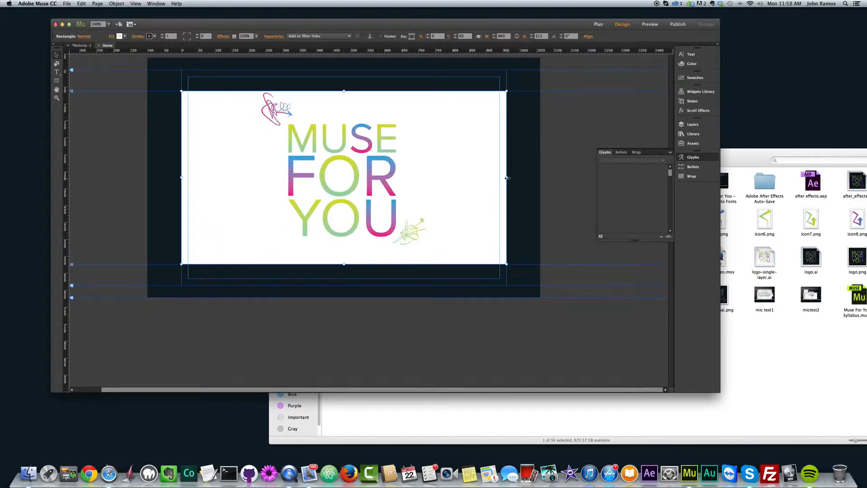
mouse_move(506, 177)
left_mouse_down()
mouse_move(188, 169)
mouse_move(508, 172)
left_mouse_up()
left_click_drag(345, 264, 346, 255)
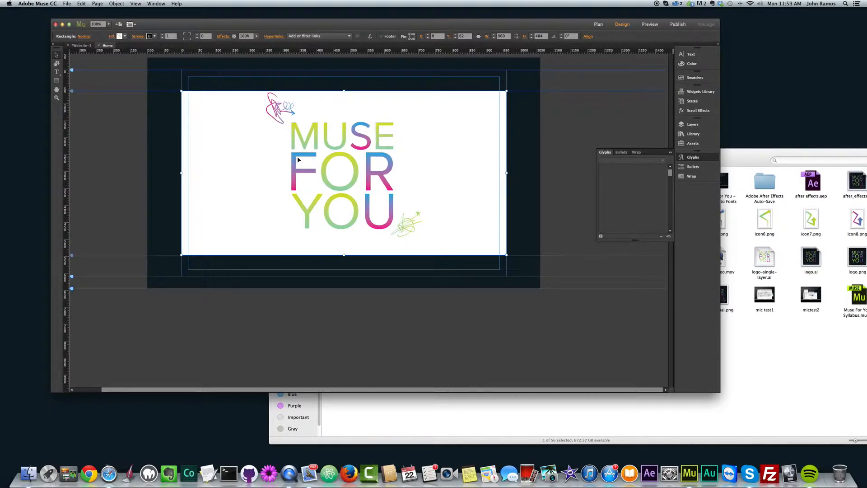
- Set the rectangle's fill colour to none, keeping the logo image
left_click(126, 36)
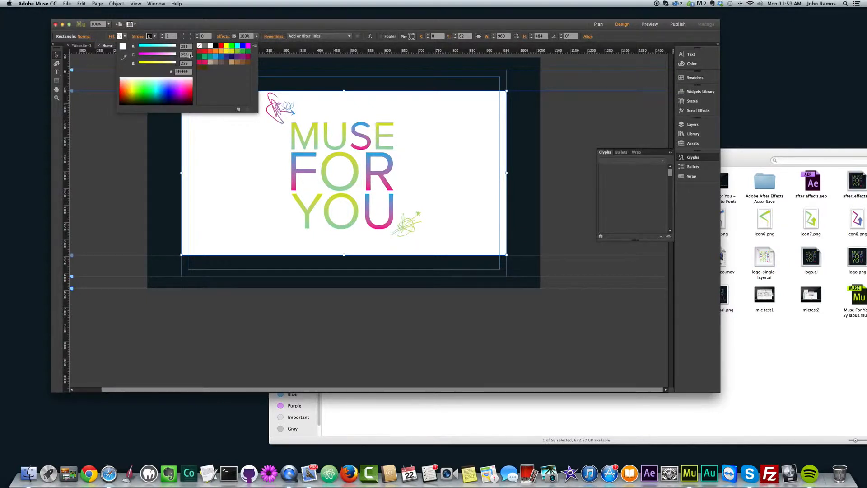
left_click(200, 46)
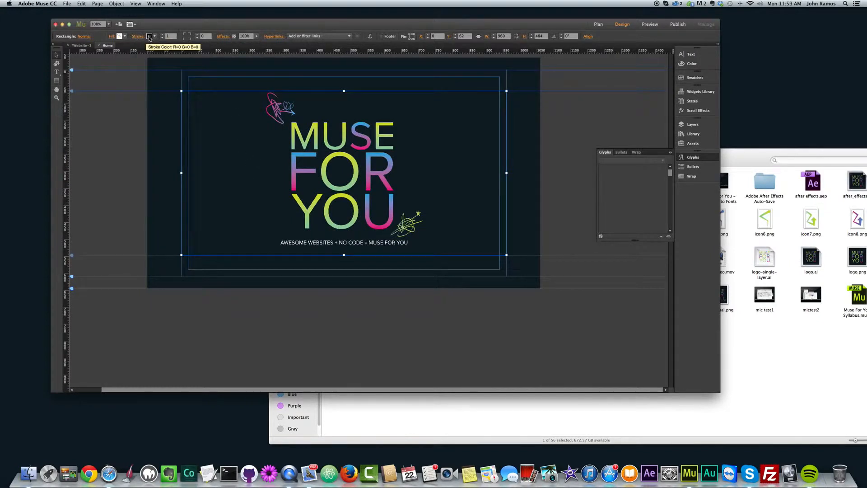
- Try various swatch fill colours behind the logo, including yellow, green and orange, and reset the fill to none
left_click(125, 37)
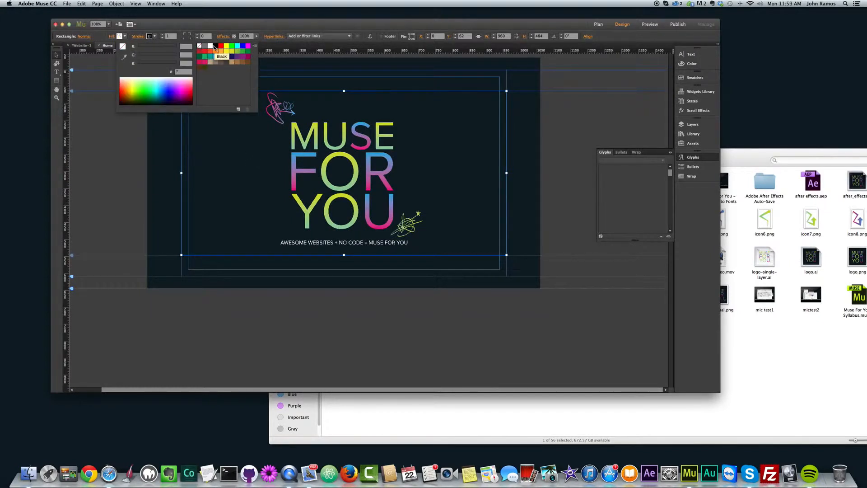
left_click(210, 46)
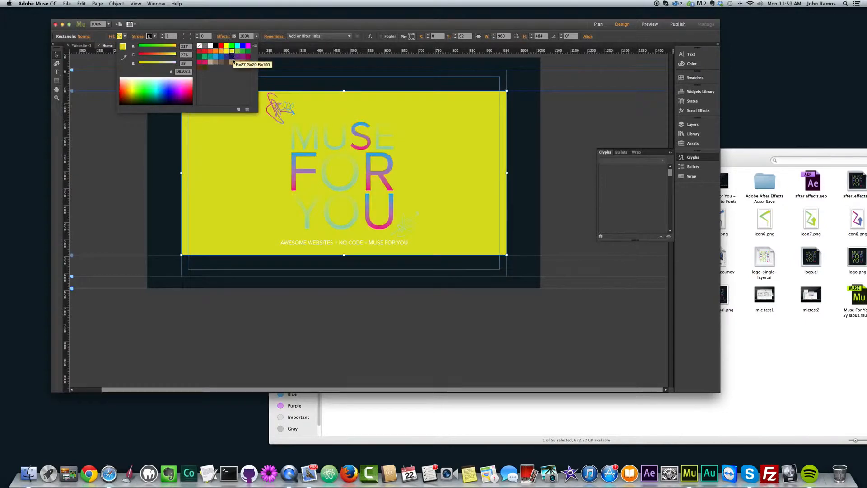
left_click(214, 54)
left_click(215, 52)
left_click(232, 52)
left_click(242, 51)
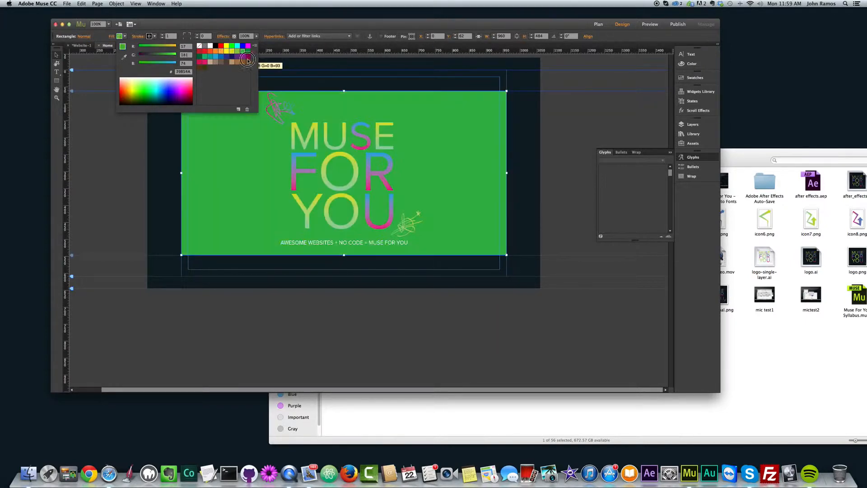
left_click(248, 56)
left_click(237, 62)
left_click(209, 61)
left_click(242, 51)
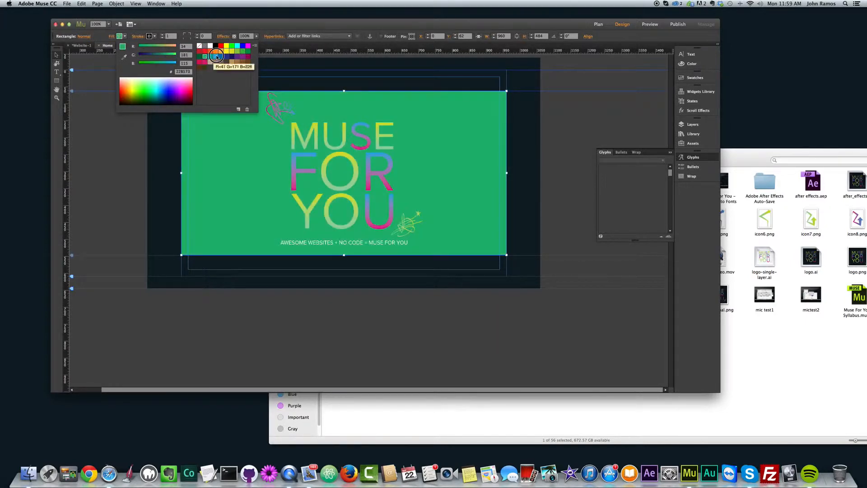
left_click(226, 46)
left_click(237, 51)
left_click(216, 51)
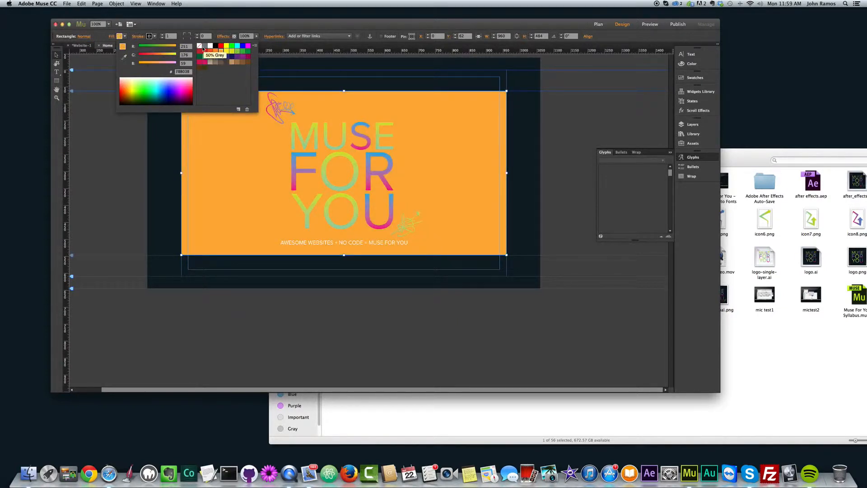
left_click(200, 45)
left_click(254, 230)
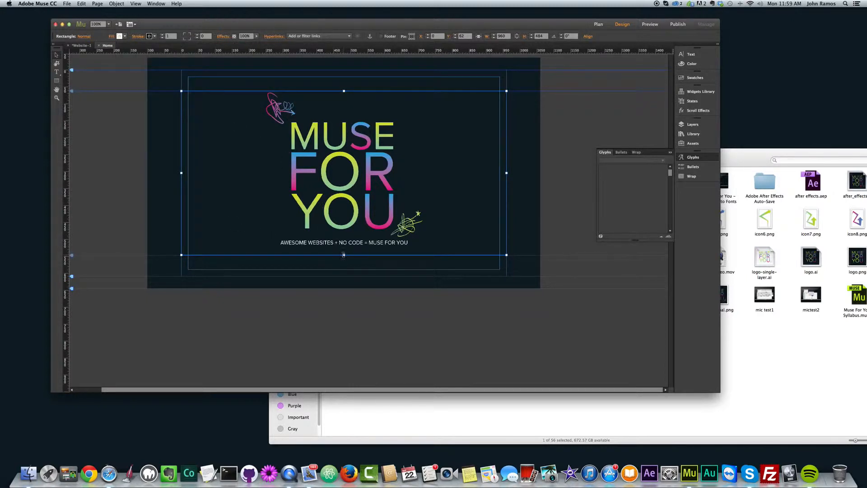
- Stretch the logo rectangle to about 507 high and draw a second rectangle about 265 high directly below the tagline
mouse_move(343, 254)
left_mouse_down()
mouse_move(357, 329)
mouse_move(344, 263)
left_mouse_up()
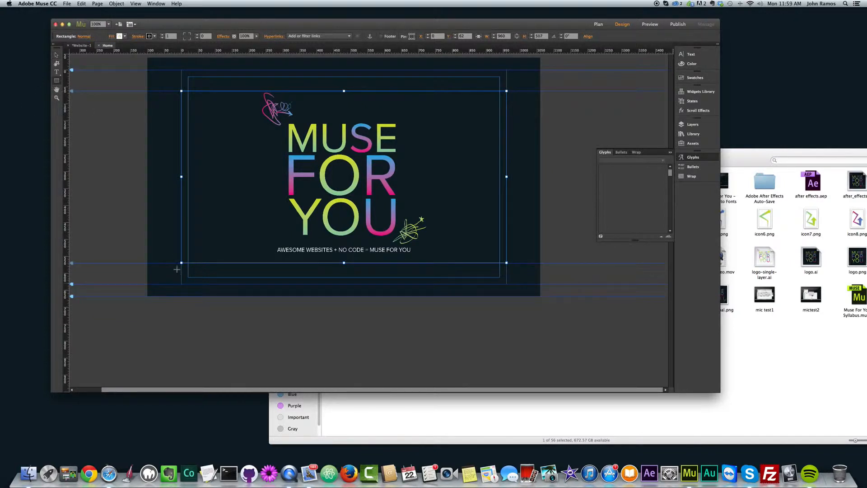
left_click_drag(166, 257, 506, 346)
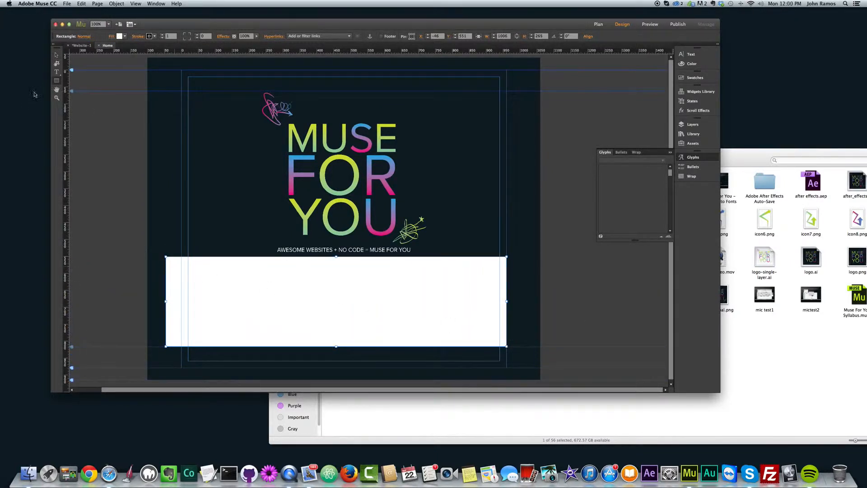
- Fit the white rectangle to the 960-wide page column at about Y 672 and preview the page in the browser
left_click(56, 54)
left_click_drag(166, 302, 184, 302)
left_click_drag(359, 295, 358, 325)
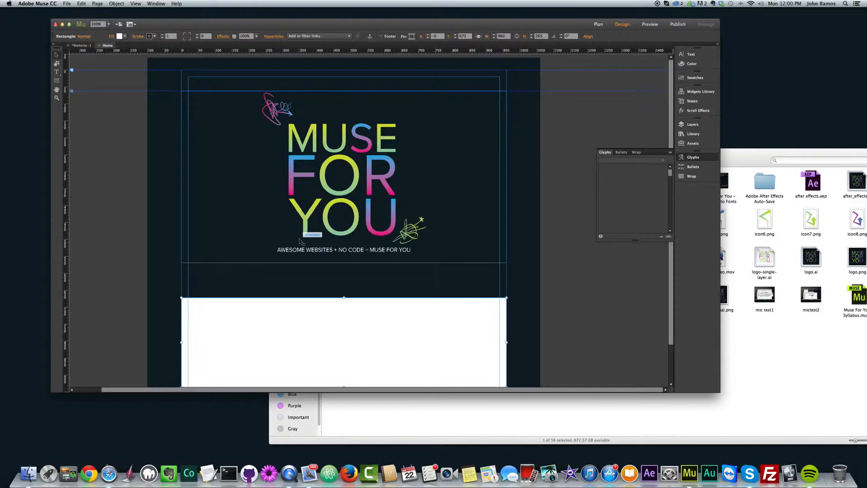
key("super+p")
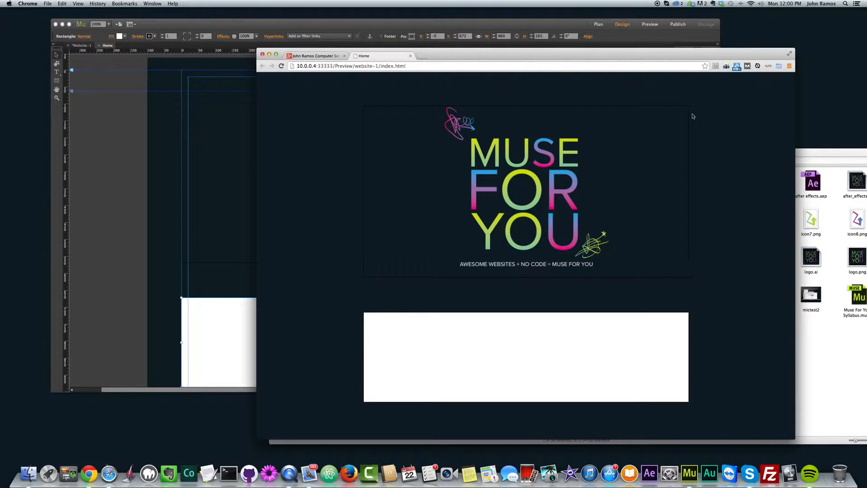
- Raise the logo rectangle's stroke weight to 20 and preview the page in the browser
left_click(183, 159)
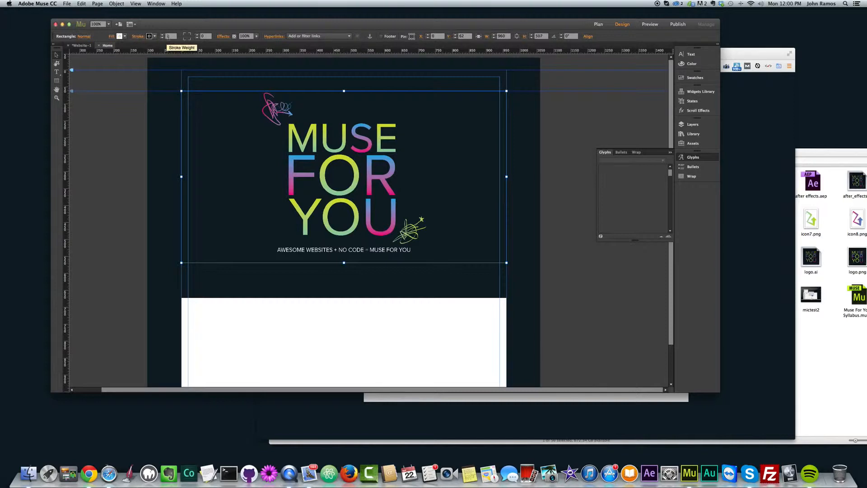
left_click(162, 36)
left_click(163, 35)
left_click(162, 35)
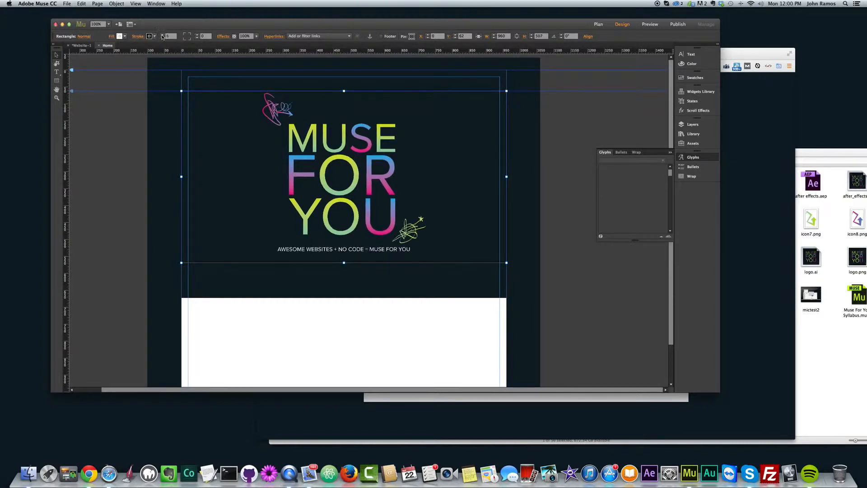
left_click(162, 36)
left_click(163, 36)
left_click(162, 36)
left_click(163, 36)
left_click(163, 36)
left_click(163, 36)
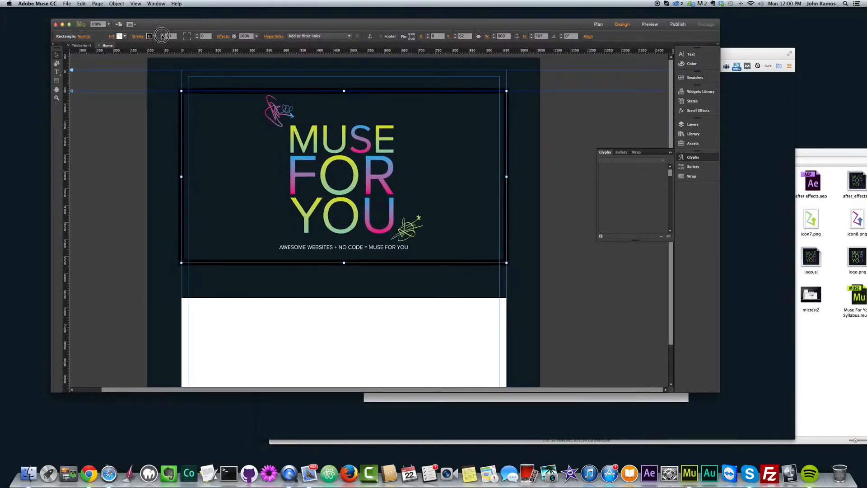
left_click(159, 101)
key("super+shift+e")
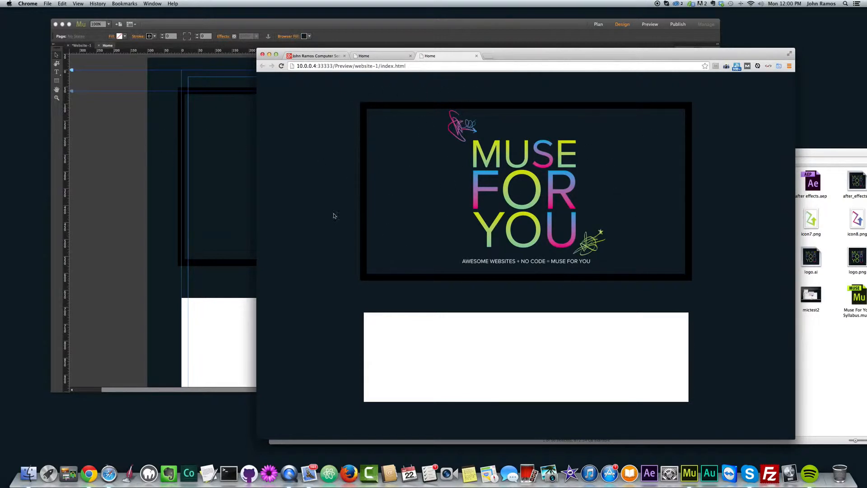
- Set the logo rectangle's stroke colour to none and preview the page in the browser
left_click(130, 149)
left_click(379, 181)
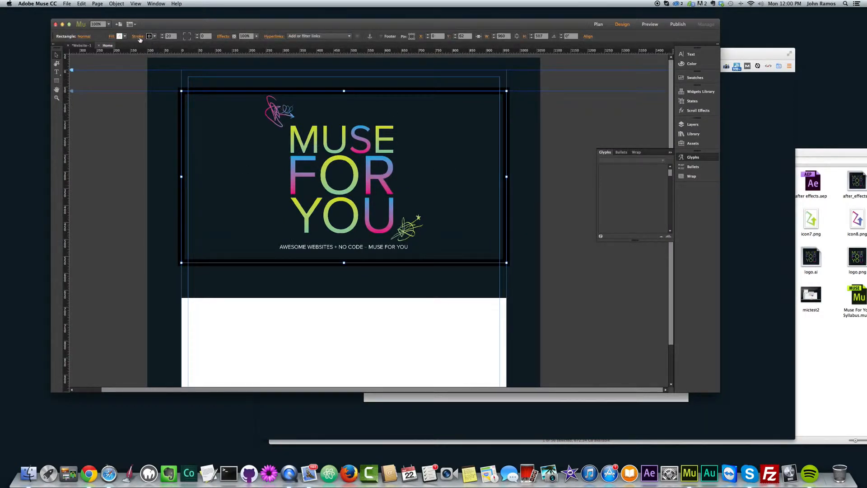
left_click(154, 37)
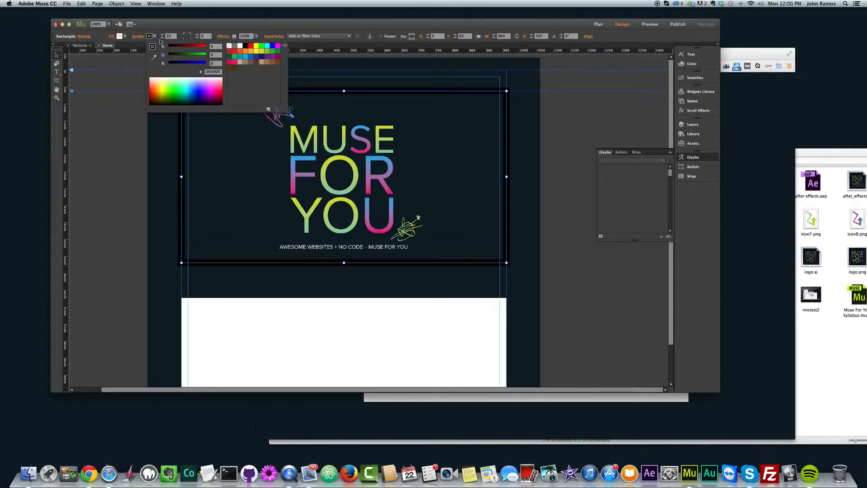
left_click(229, 46)
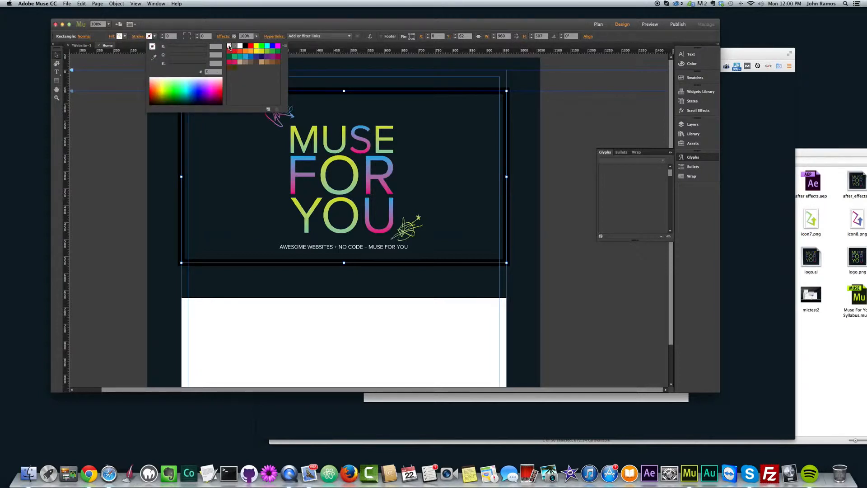
left_click(133, 128)
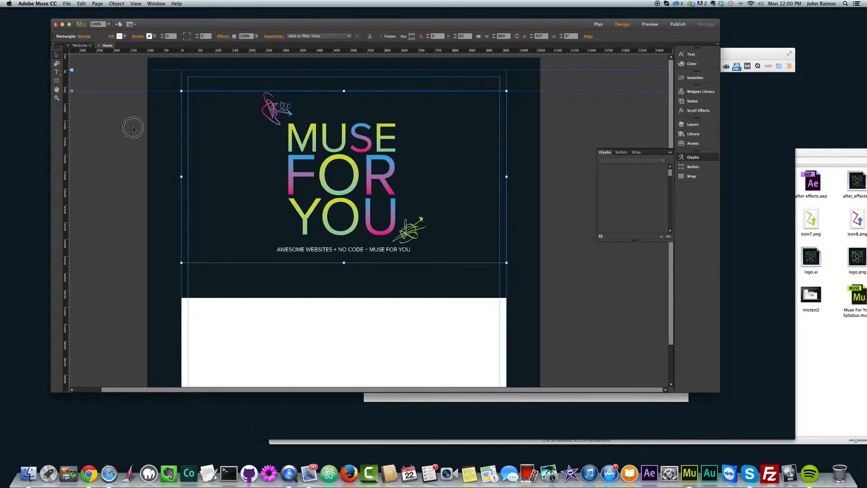
key("super+alt+e")
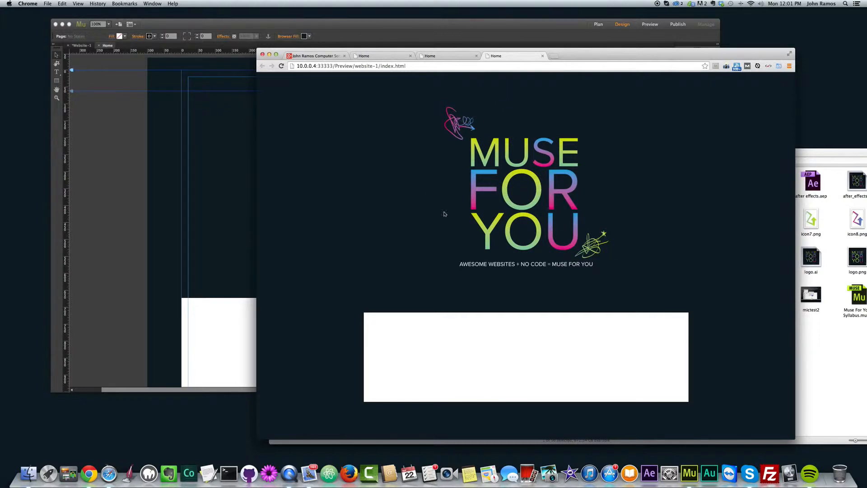
- Return to Muse and move the white rectangle up to about Y 649, keeping it aligned with the page column
left_click(166, 241)
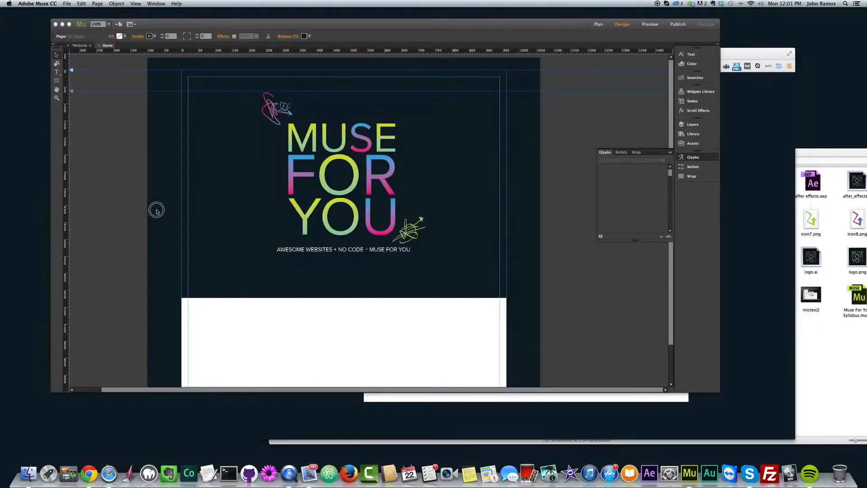
scroll(260, 234, "down", 3)
left_click(327, 308)
left_click_drag(328, 307, 341, 296)
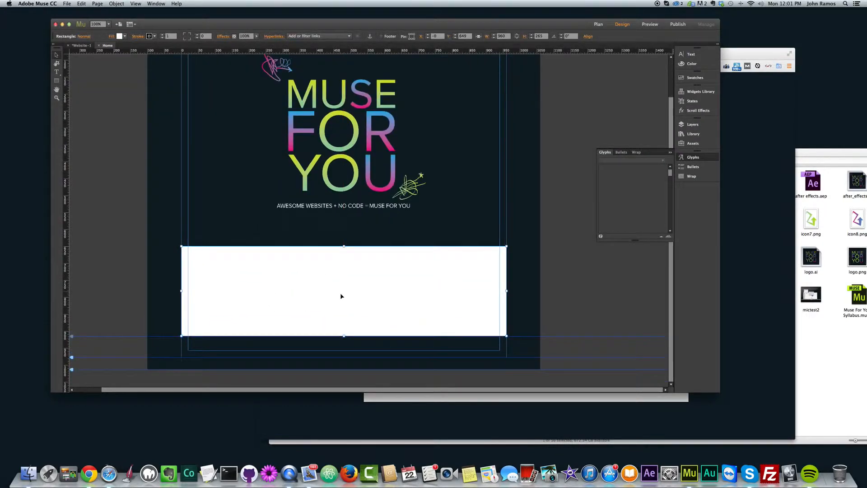
- Add the photo of raspberries in a white cup from the img folder as the white rectangle's fill image
left_click(112, 37)
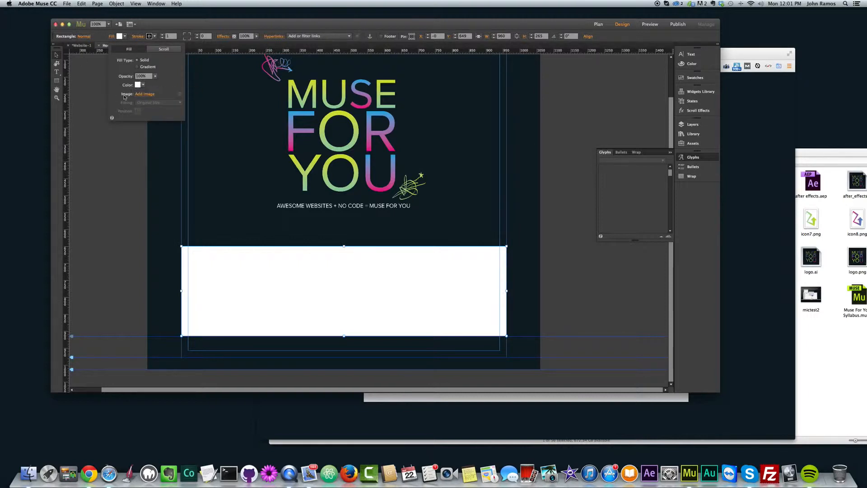
left_click(112, 36)
left_click(57, 81)
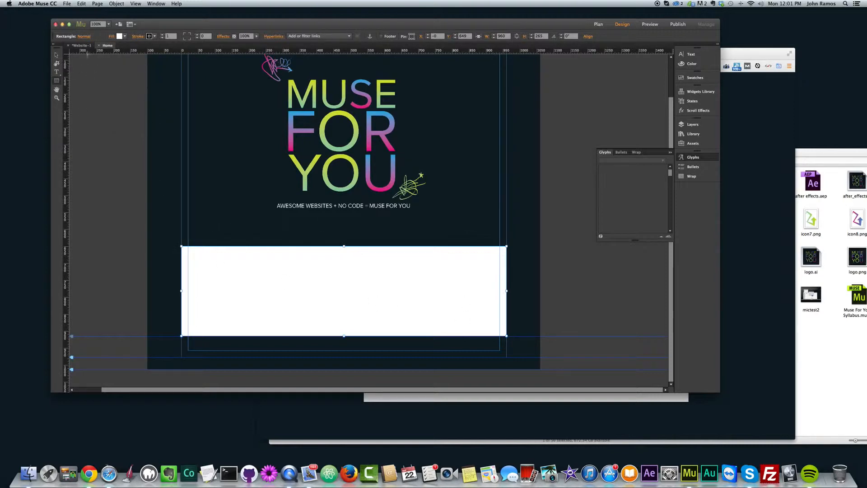
left_click(120, 36)
left_click(146, 94)
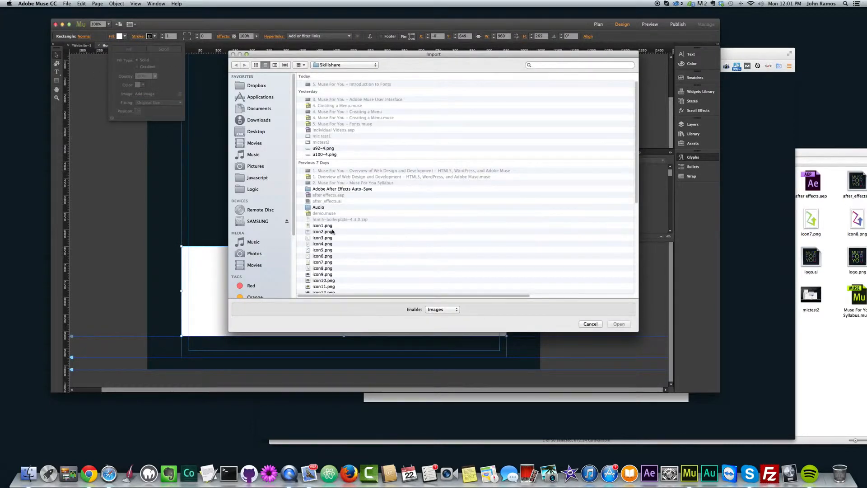
scroll(333, 232, "down", 5)
double_click(317, 204)
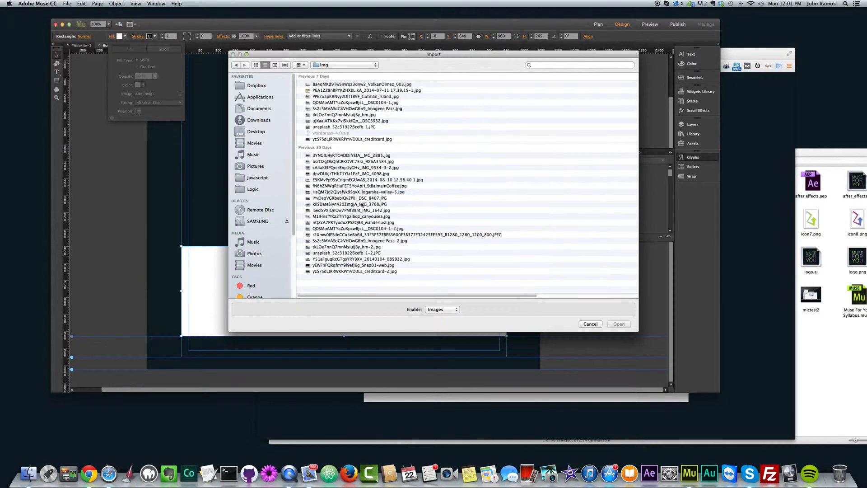
left_click(255, 65)
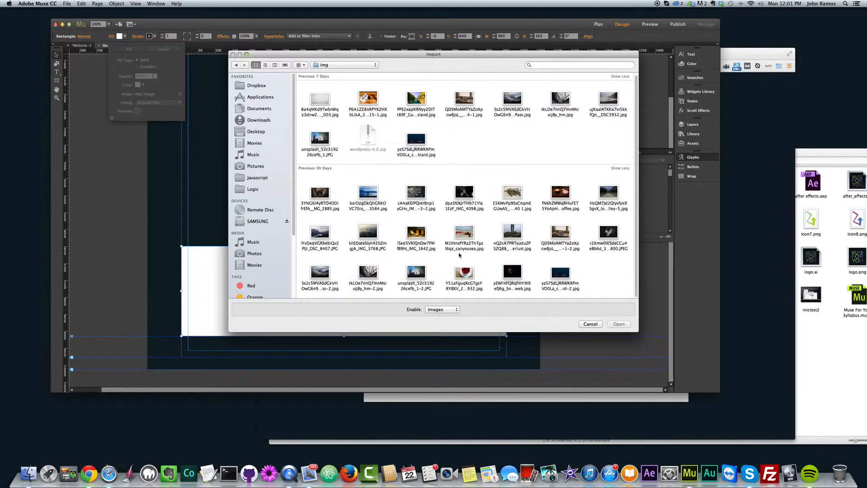
double_click(466, 280)
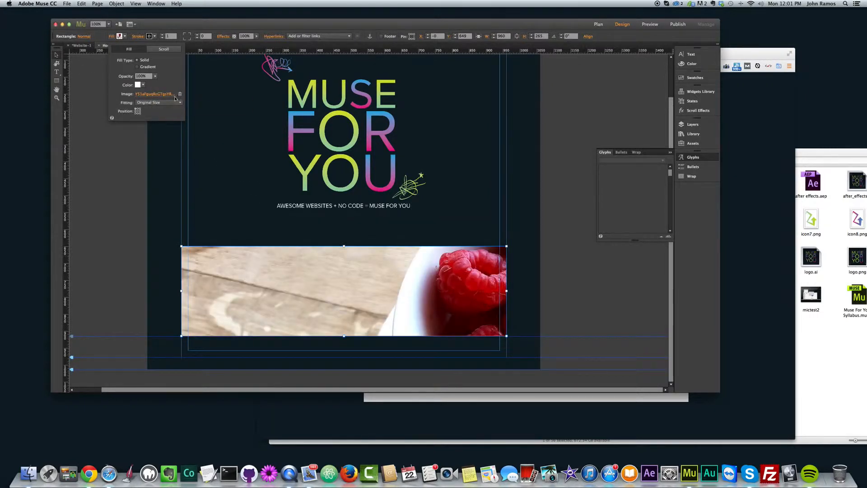
- Try Scale To Fit on the raspberry image, and set its fitting so the photo covers the whole rectangle
left_click(155, 103)
left_click(153, 117)
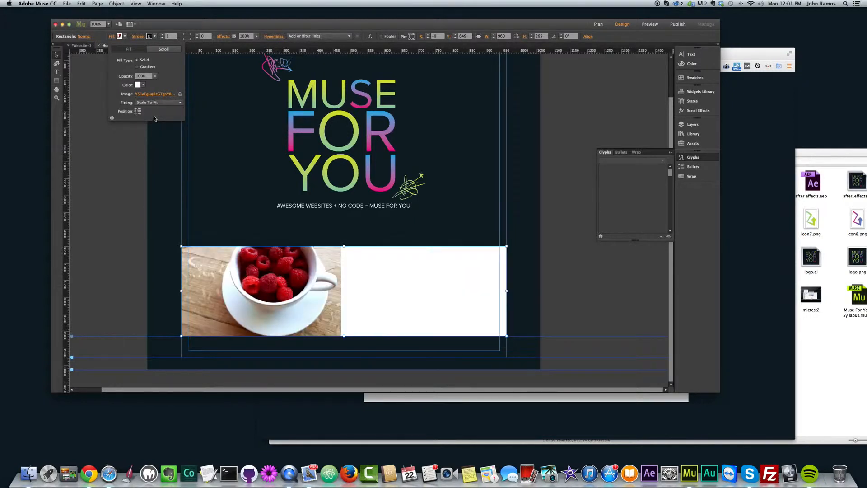
left_click(174, 102)
left_click(170, 110)
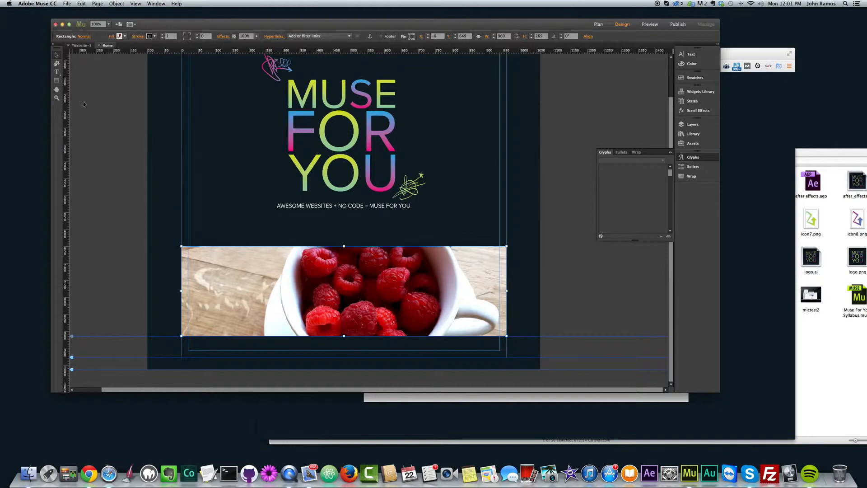
- Stretch the raspberry rectangle to both browser edges for 100% width and reduce its height to about 230
left_click_drag(182, 290, 147, 290)
left_click_drag(506, 292, 540, 291)
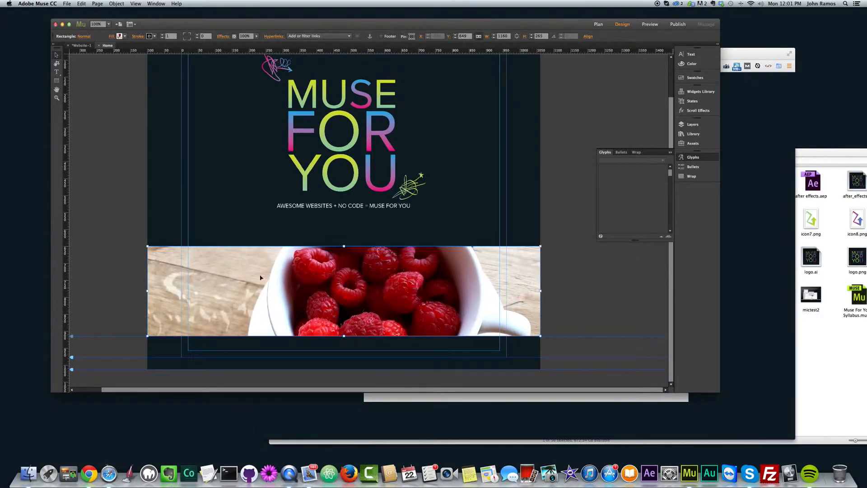
mouse_move(344, 336)
left_mouse_down()
mouse_move(345, 316)
mouse_move(346, 324)
left_mouse_up()
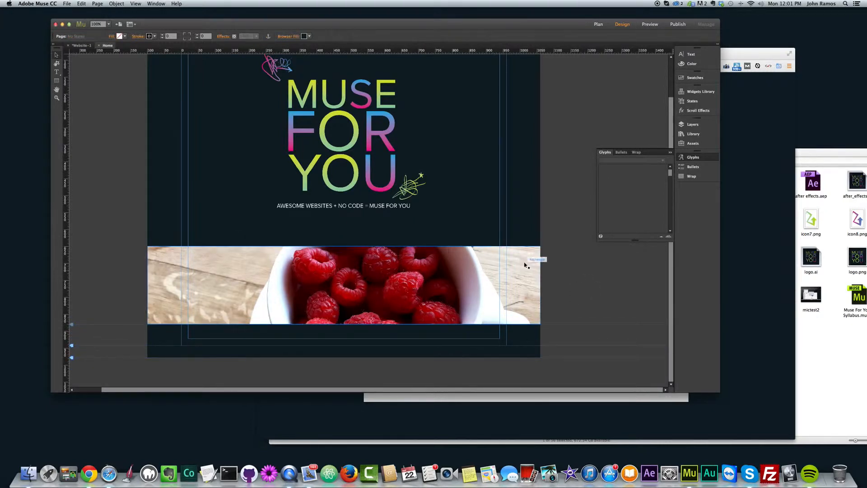
- Set the raspberry rectangle's stroke colour to none and preview the page in the browser
left_click(154, 36)
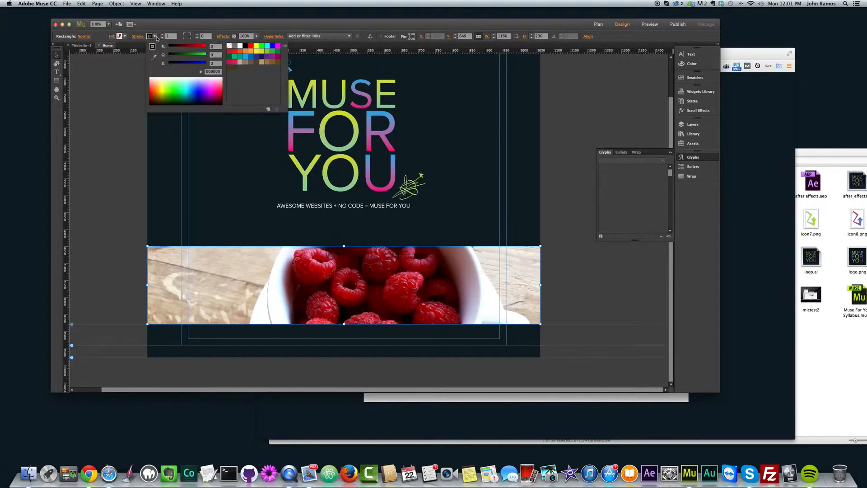
left_click(229, 46)
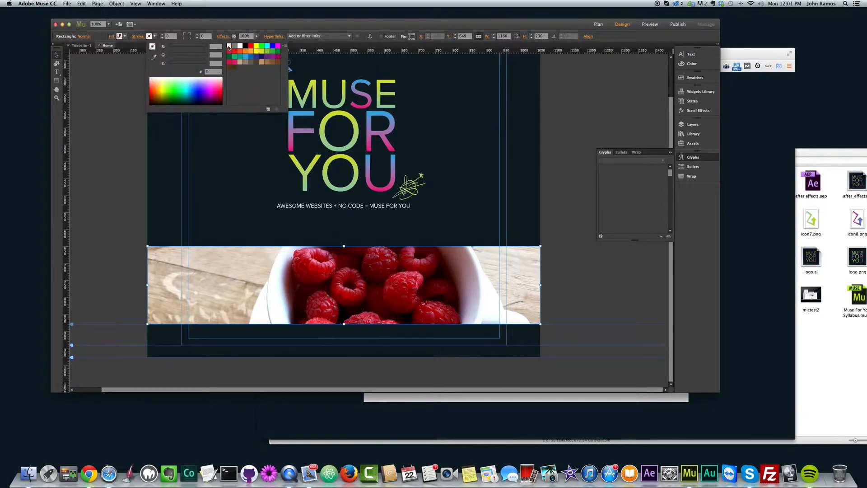
left_click(56, 55)
left_click(159, 148)
scroll(294, 231, "up", 2)
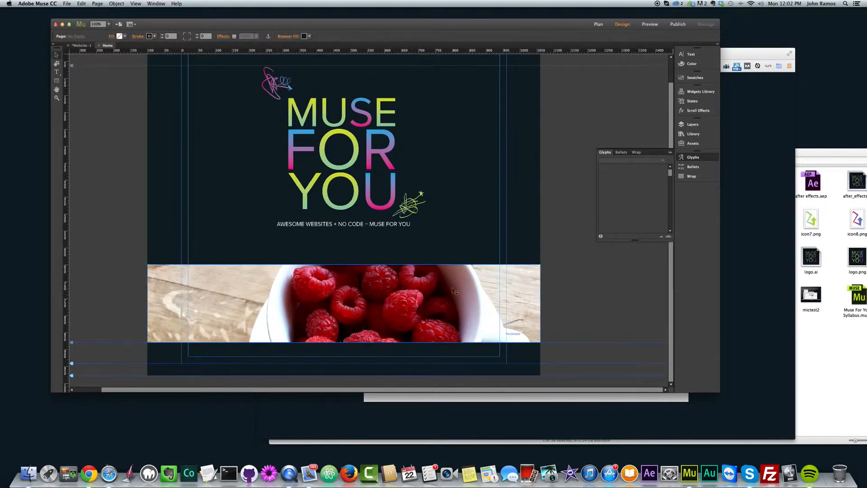
key("super+shift+e")
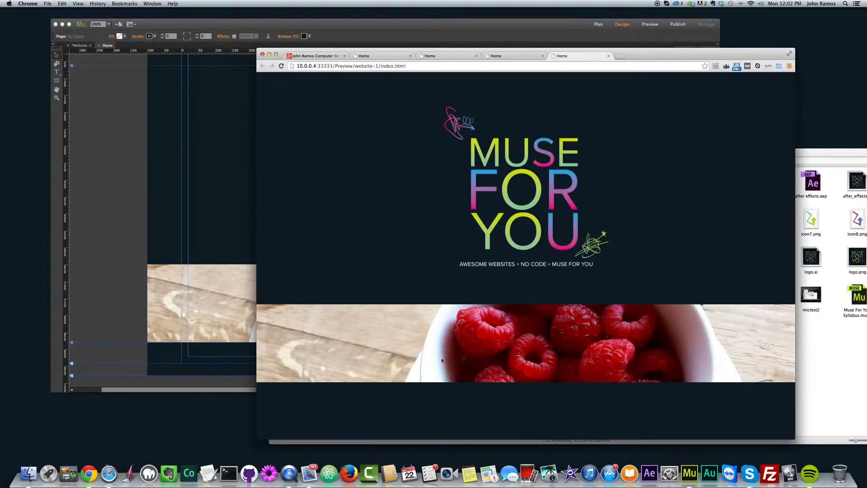
- Return to Muse and re-snap both side edges of the raspberry rectangle to the browser edges at 100% width
left_click(80, 205)
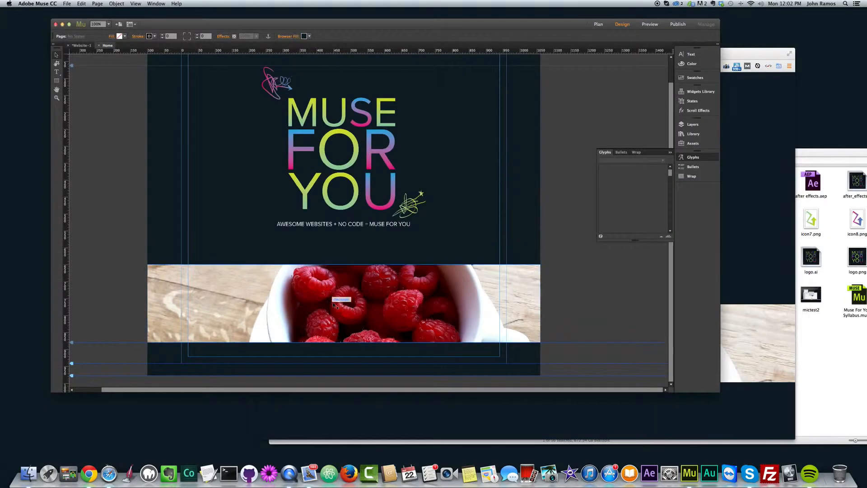
left_click(147, 301)
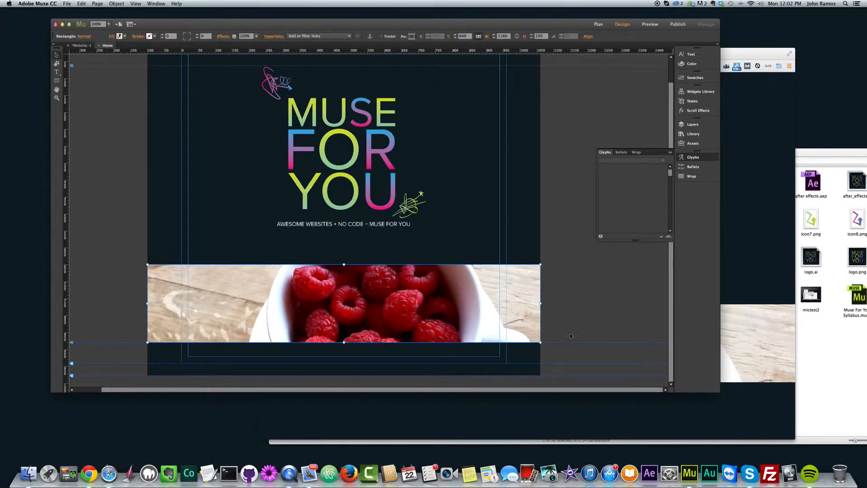
mouse_move(541, 304)
left_mouse_down()
mouse_move(497, 302)
mouse_move(541, 299)
left_mouse_up()
mouse_move(147, 302)
left_mouse_down()
mouse_move(155, 301)
mouse_move(148, 304)
left_mouse_up()
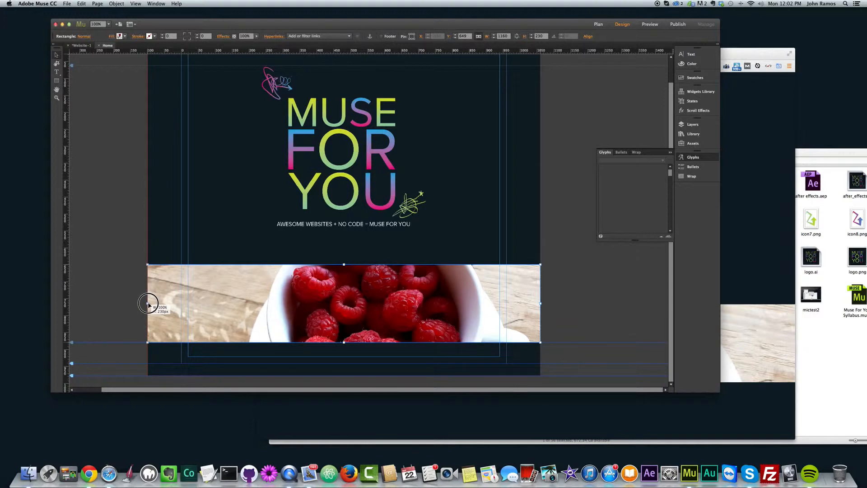
mouse_move(148, 305)
left_mouse_down()
mouse_move(162, 304)
mouse_move(147, 304)
left_mouse_up()
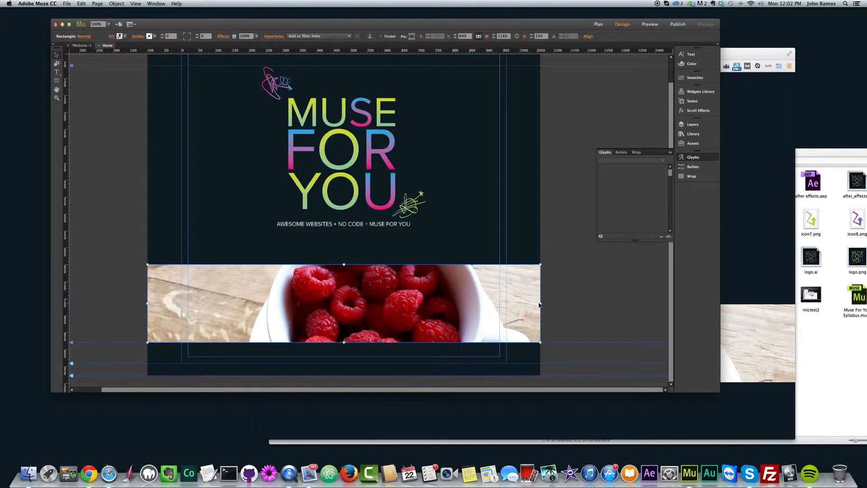
mouse_move(540, 305)
left_mouse_down()
mouse_move(527, 302)
mouse_move(540, 305)
left_mouse_up()
- Move and resize the browser preview window to examine how the full-width raspberry band adapts, and return to the Muse design
left_click(768, 273)
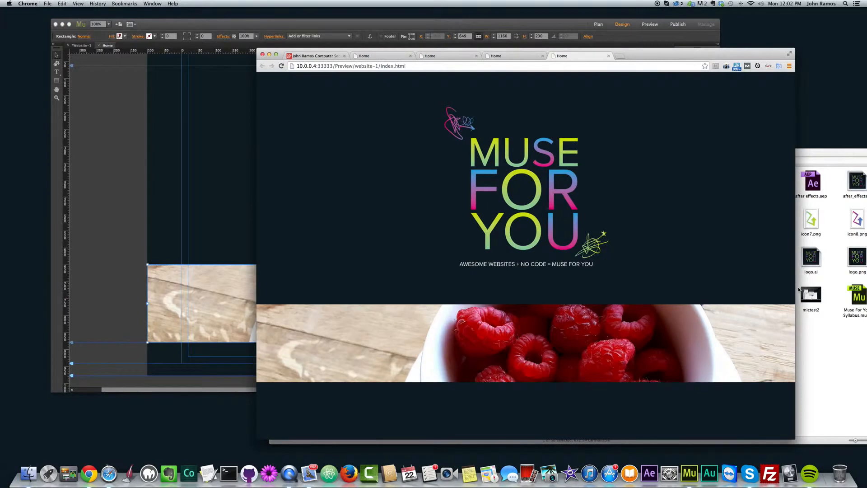
left_click_drag(656, 55, 571, 34)
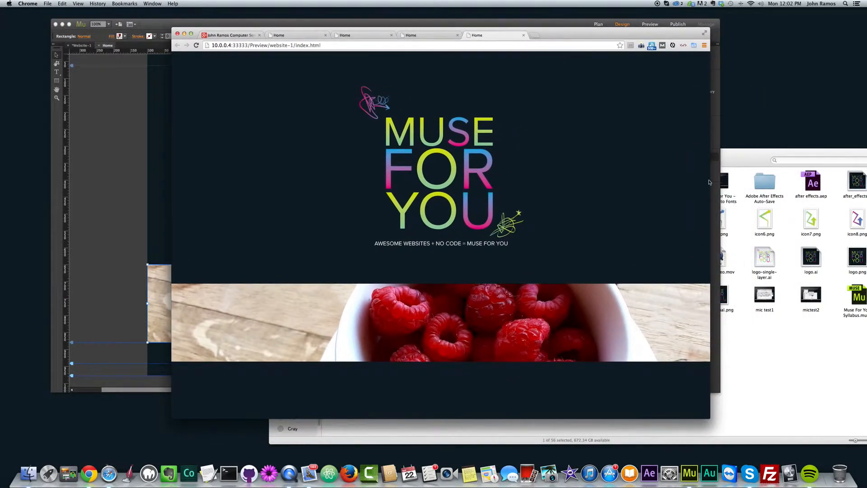
left_click_drag(709, 182, 864, 173)
left_click_drag(173, 163, 572, 164)
left_click_drag(422, 165, 215, 112)
left_click_drag(651, 35, 552, 27)
left_click_drag(764, 179, 843, 183)
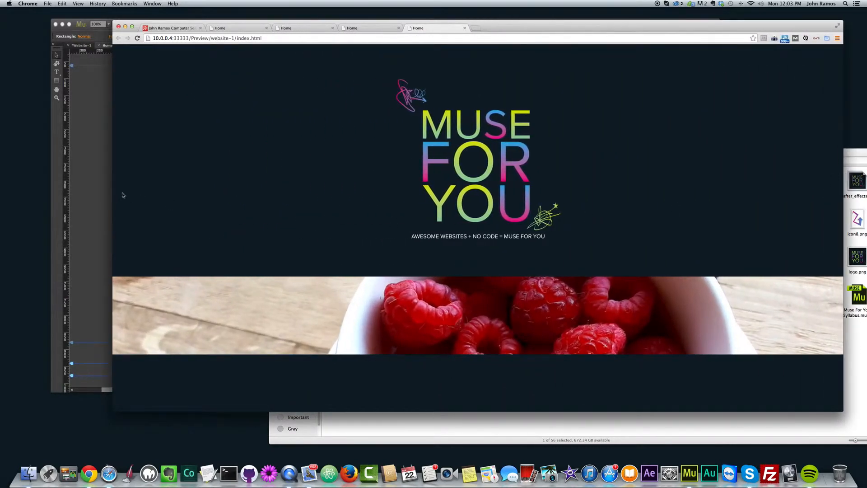
left_click_drag(103, 194, 312, 200)
left_click(127, 247)
left_click(157, 307)
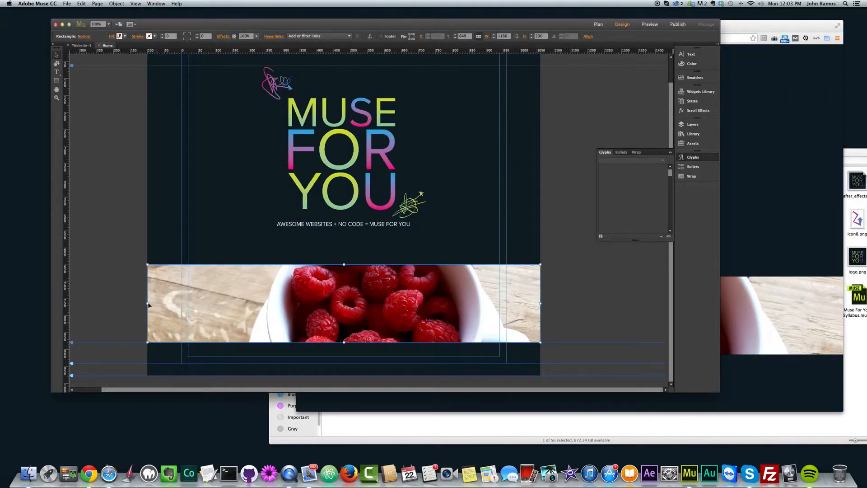
- Narrow the raspberry rectangle on both sides to the inner column guides, preview it in the browser, and return to Muse
left_click_drag(149, 305, 187, 304)
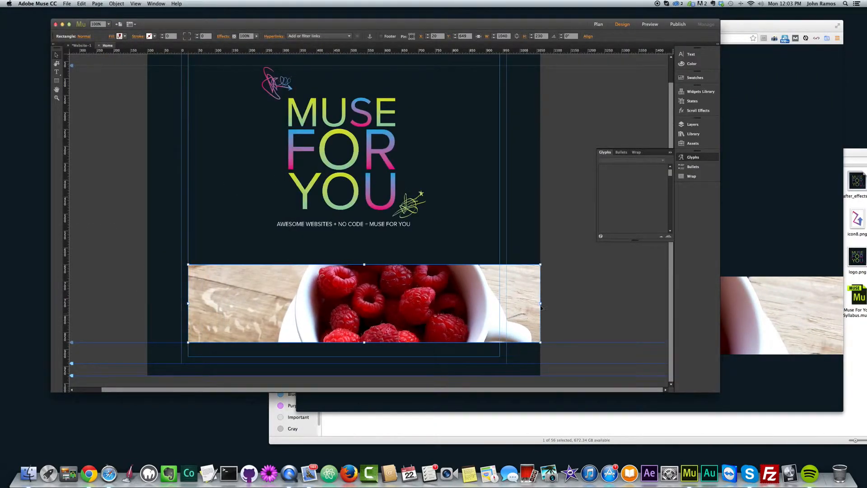
left_click_drag(541, 306, 499, 304)
key("super+shift+e")
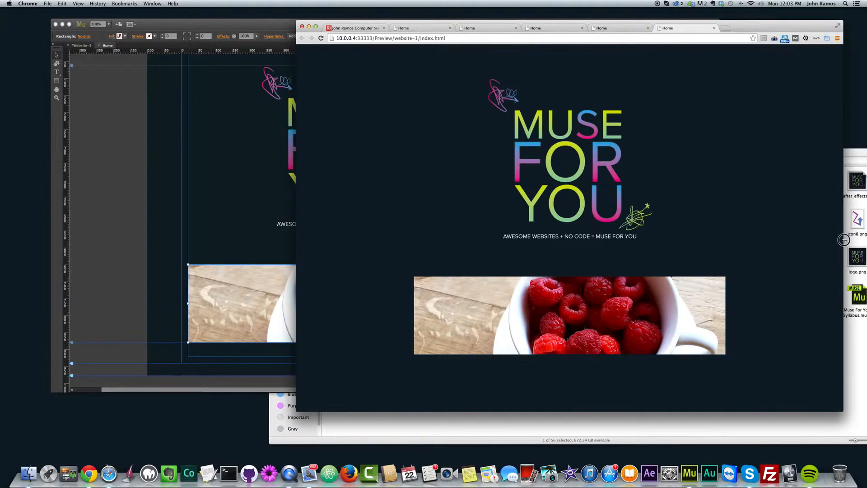
mouse_move(846, 238)
left_mouse_down()
mouse_move(410, 239)
mouse_move(738, 230)
mouse_move(660, 222)
mouse_move(853, 224)
left_mouse_up()
left_click(217, 258)
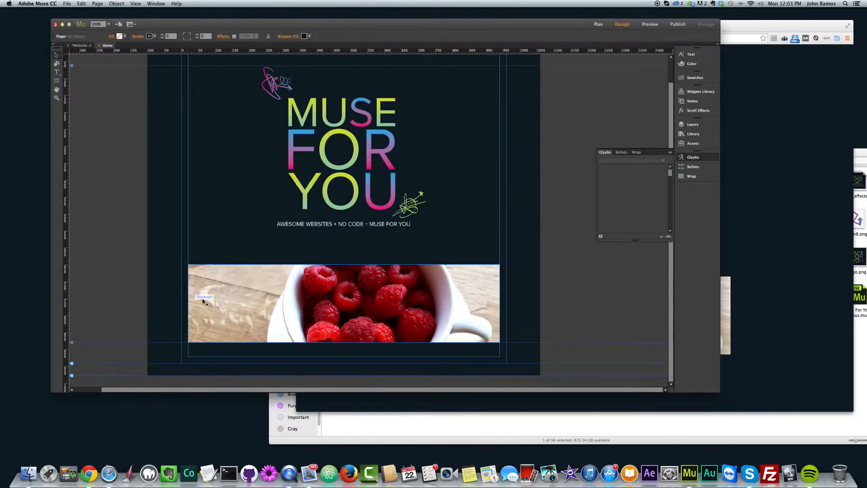
- Snap both side edges of the raspberry rectangle to the browser edges again and preview the page in a resized browser window
left_click_drag(188, 304, 147, 303)
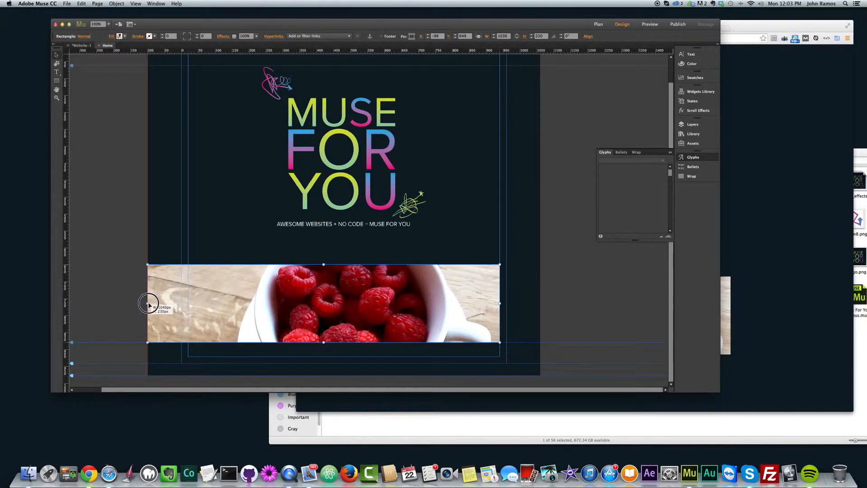
left_click_drag(499, 303, 540, 303)
left_click(826, 310)
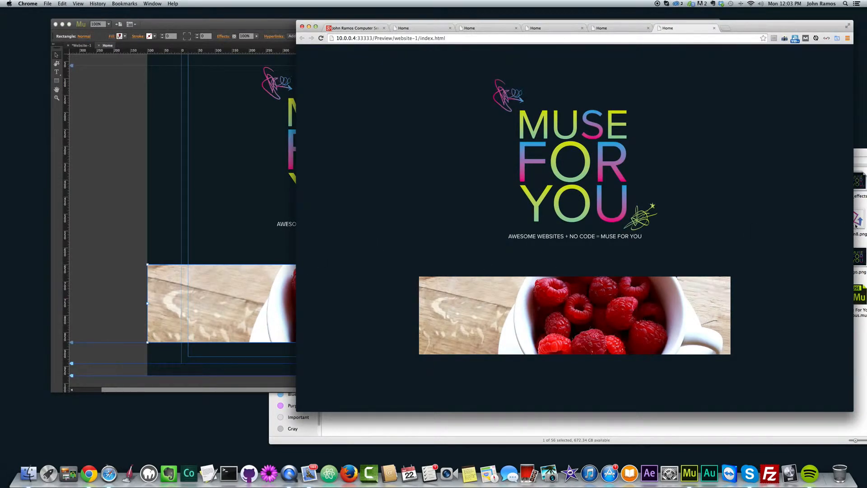
left_click(112, 226)
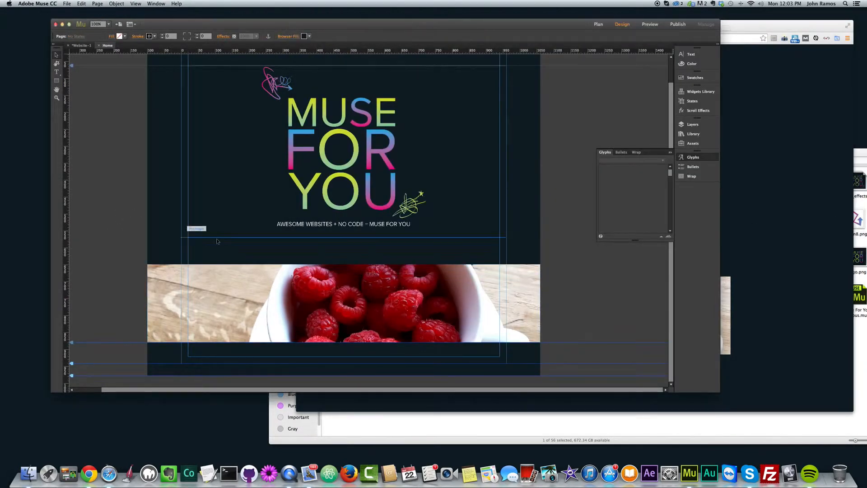
key("super+shift+e")
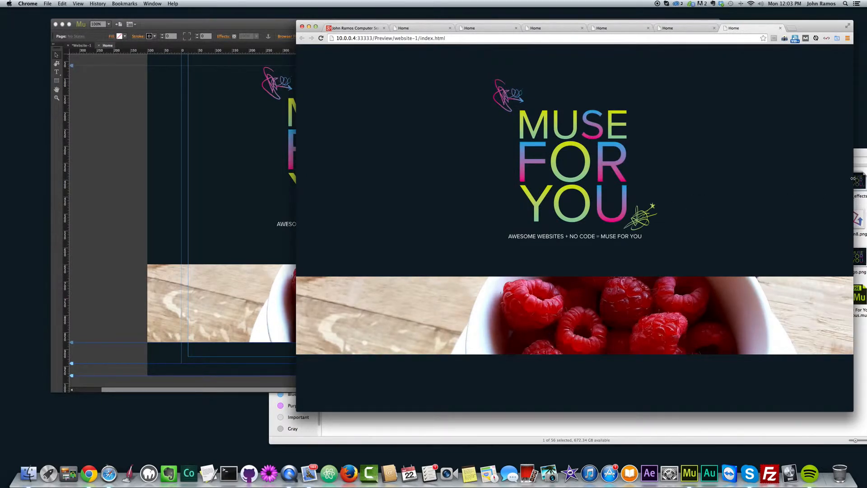
left_click_drag(853, 179, 784, 179)
- Return to Muse and stretch the logo rectangle to both browser edges for 100% width
left_click(238, 182)
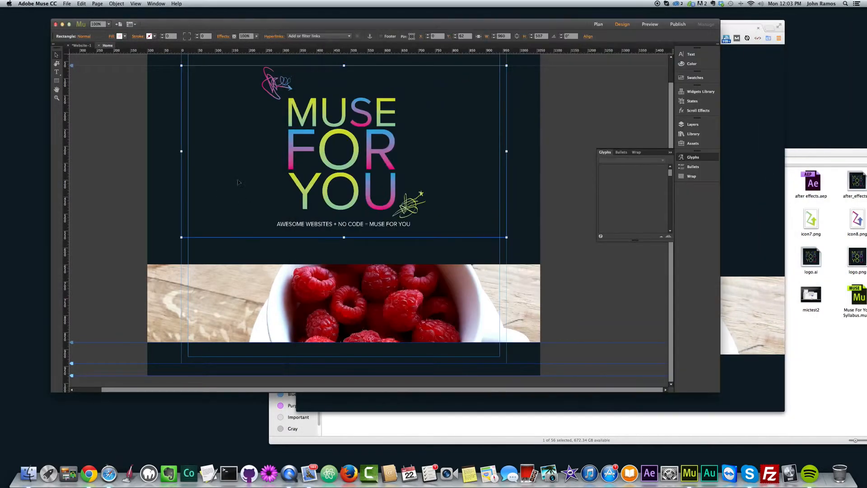
scroll(244, 182, "up", 2)
left_click_drag(181, 176, 146, 177)
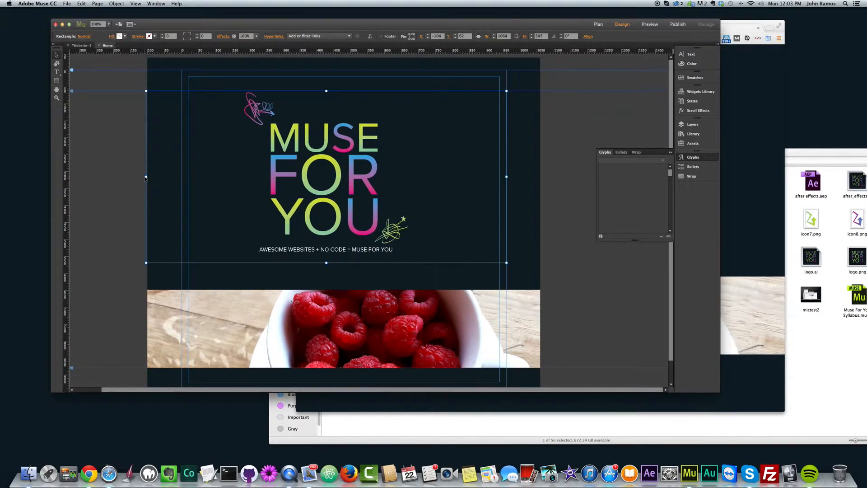
left_click_drag(146, 176, 148, 176)
left_click_drag(507, 177, 535, 177)
left_click(558, 177)
- Narrow the browser preview window to examine how the page adapts, and reselect the logo rectangle in Muse
left_click(804, 155)
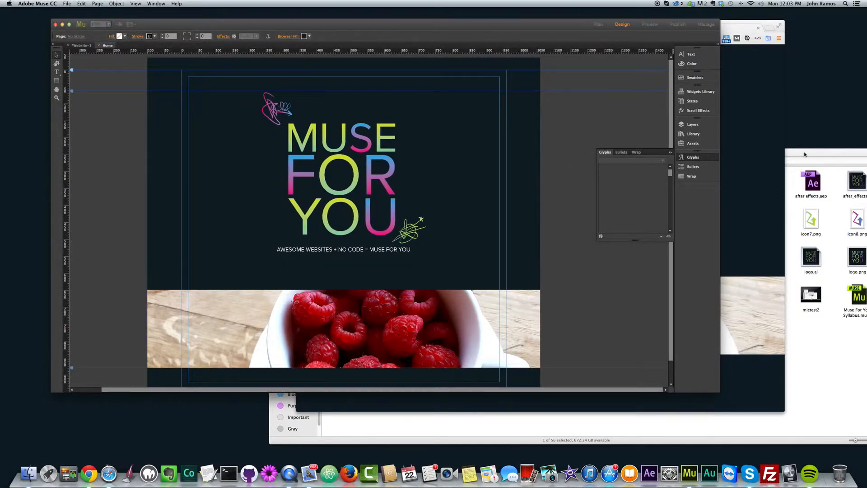
left_click_drag(784, 152, 738, 137)
left_click(272, 213)
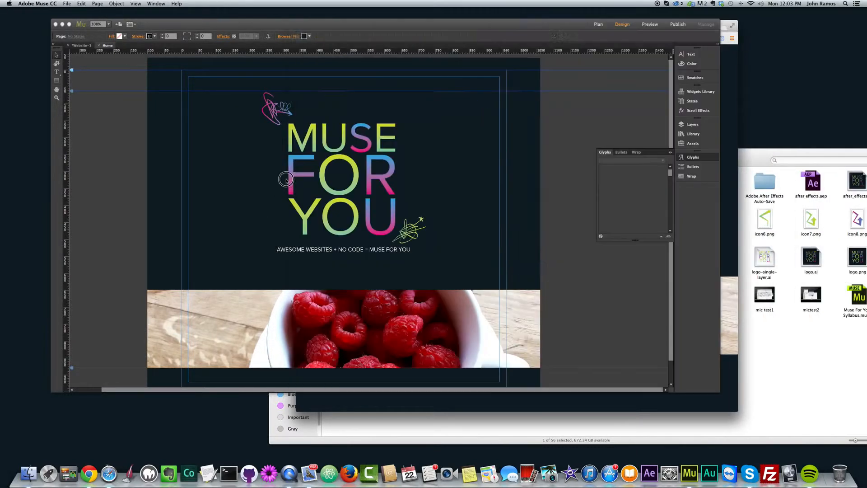
left_click(416, 194)
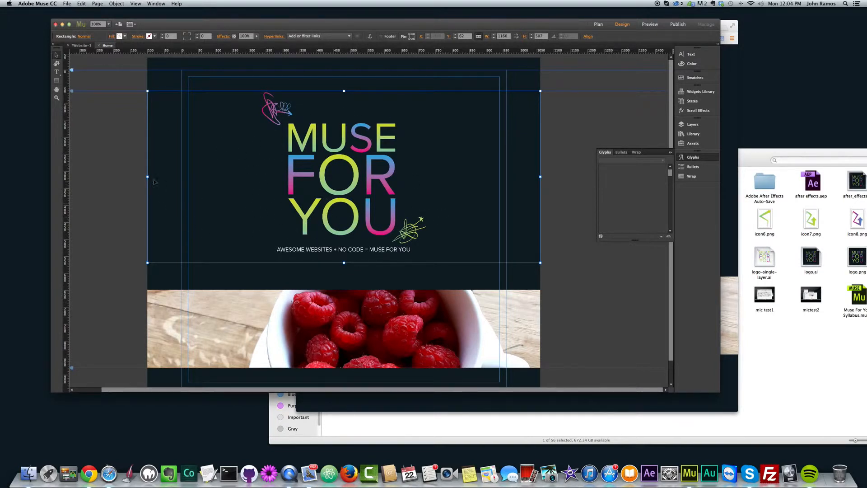
- Narrow the raspberry rectangle to the column guides, 920 px wide, and stretch it back with the 100% width option
scroll(166, 206, "down", 1)
left_click(234, 305)
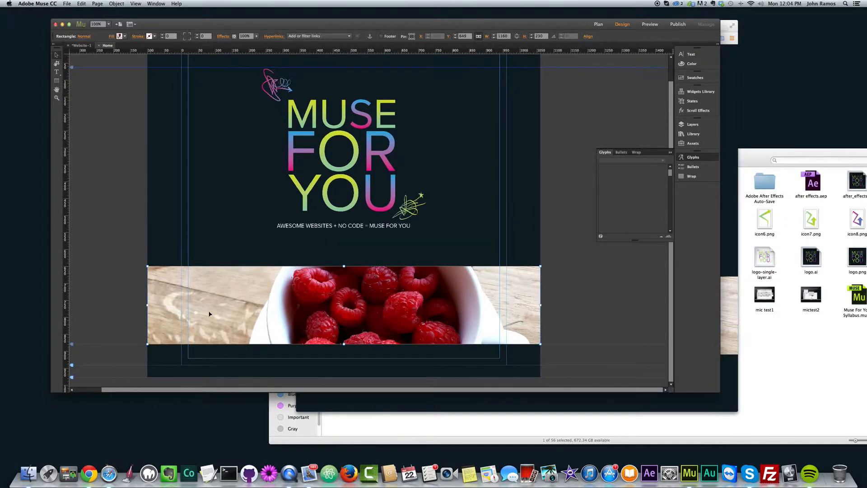
left_click_drag(147, 305, 188, 304)
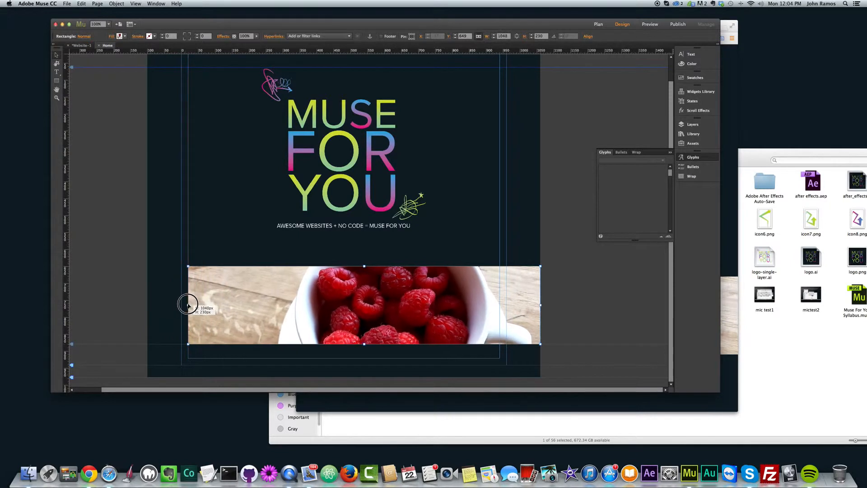
left_click_drag(540, 305, 498, 304)
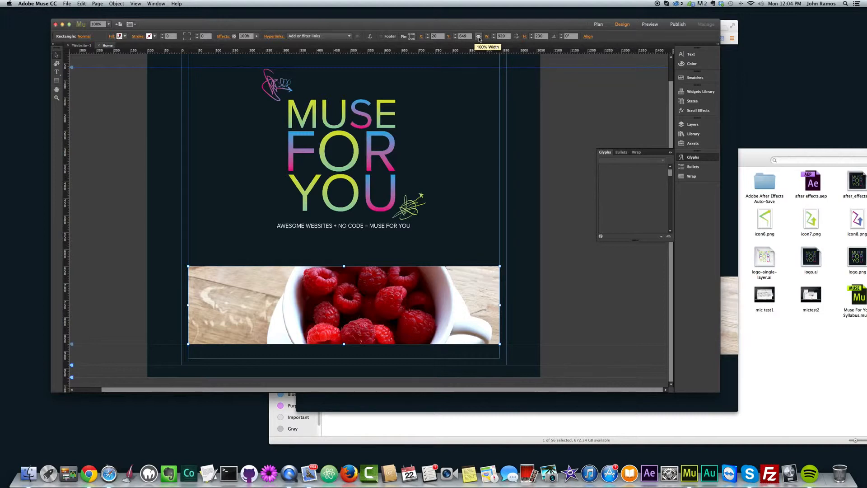
left_click(478, 36)
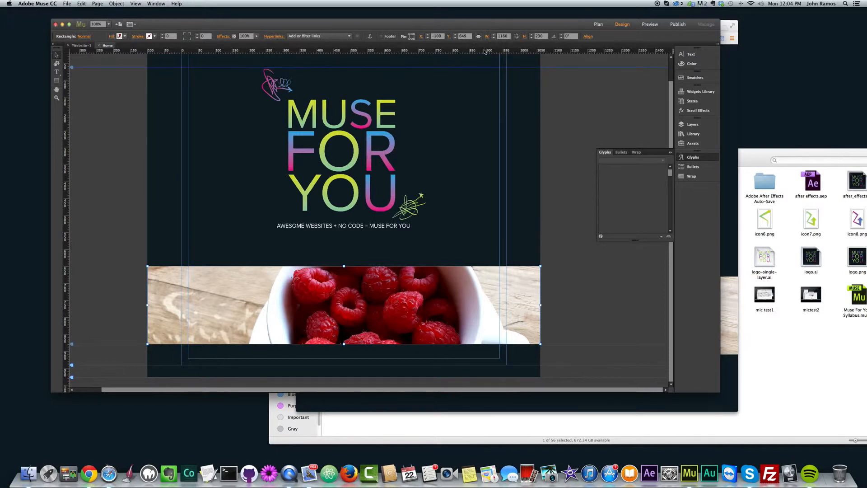
- Preview the page in the browser, widen the window to examine the full-width raspberry band, and return to Muse
key("super+alt+e")
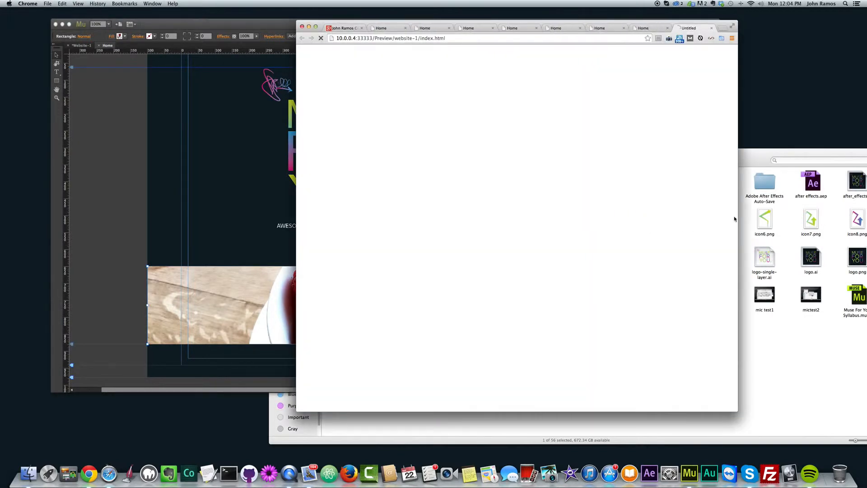
left_click_drag(737, 213, 791, 202)
left_click(249, 202)
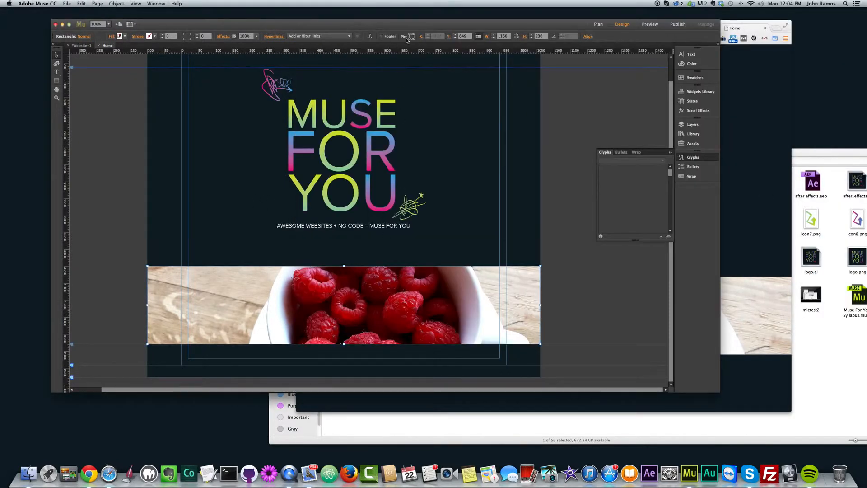
- Turn off the raspberry rectangle's 100% width option, examine the page in a widened browser preview, and return to Muse
key("super+alt+e")
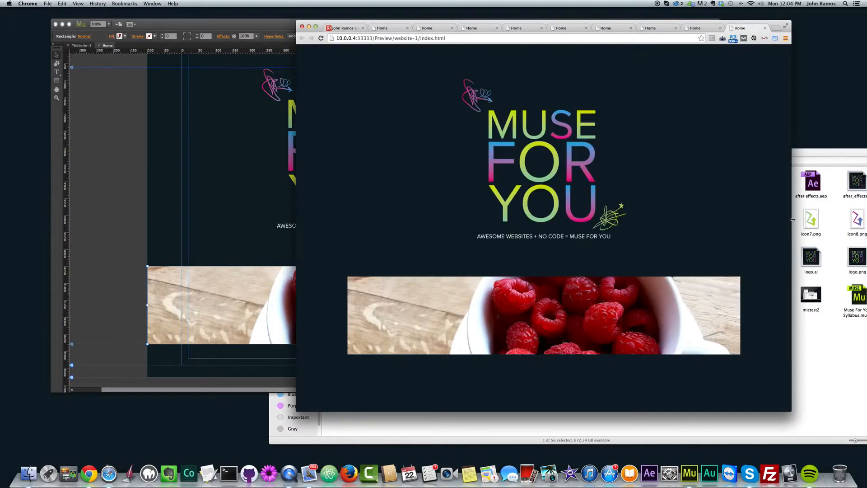
left_click_drag(793, 220, 823, 209)
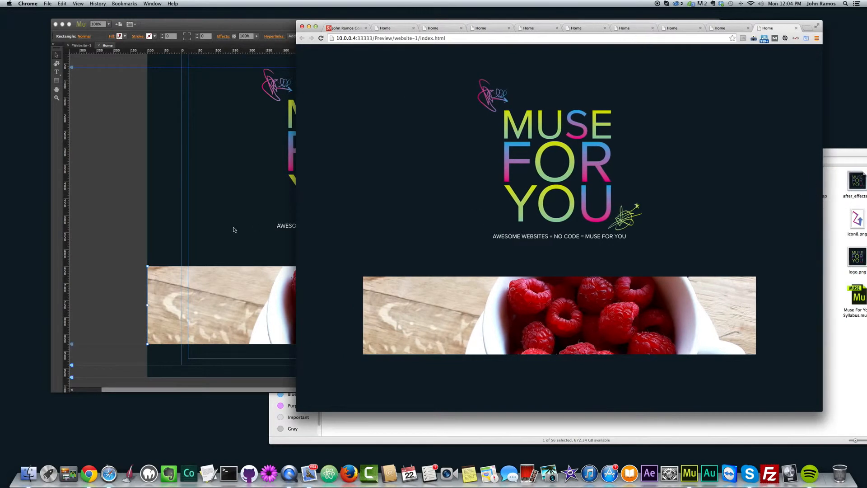
left_click(134, 218)
left_click(269, 326)
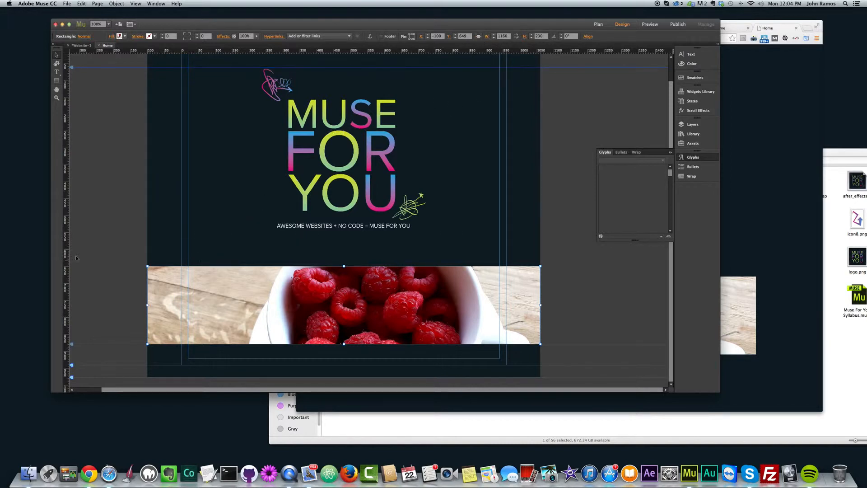
left_click(102, 233)
left_click(399, 317)
scroll(393, 308, "up", 3)
scroll(396, 271, "down", 3)
- Show the page's linked assets and examine the entries for the logo and the raspberry photo
left_click(693, 143)
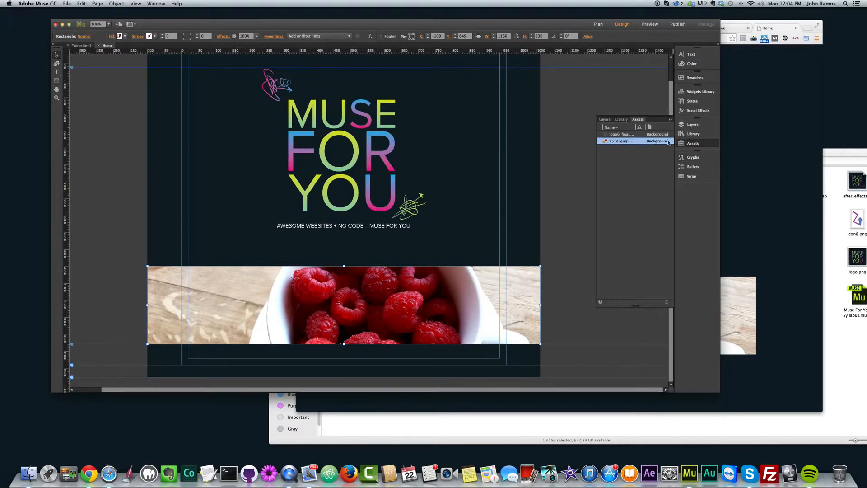
left_click(619, 135)
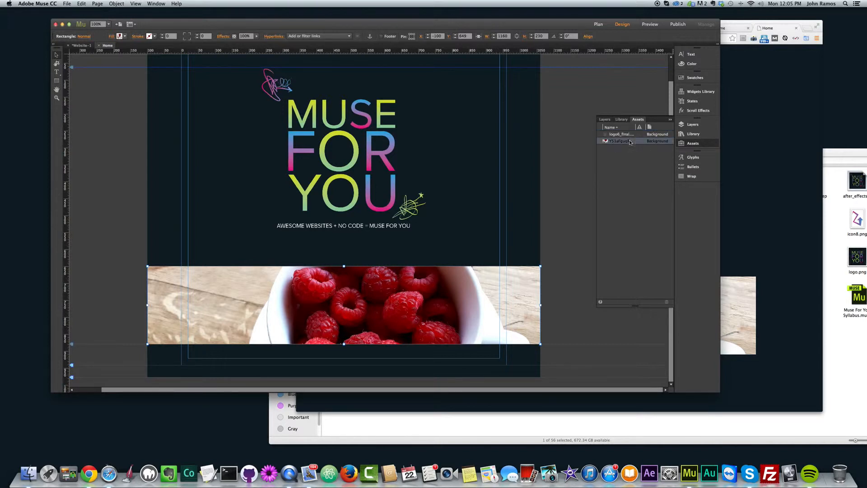
left_click(628, 141)
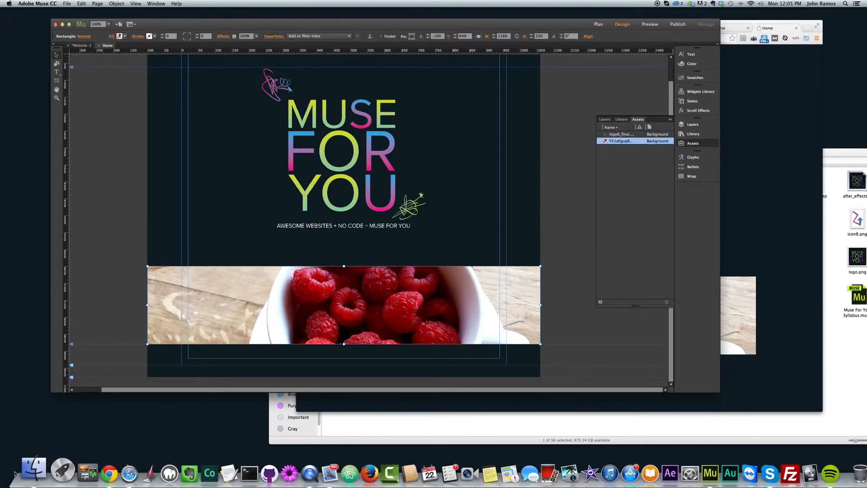
- Switch to Finder, open the img folder in Skillshare, and look through its photos with image previews
left_click(28, 473)
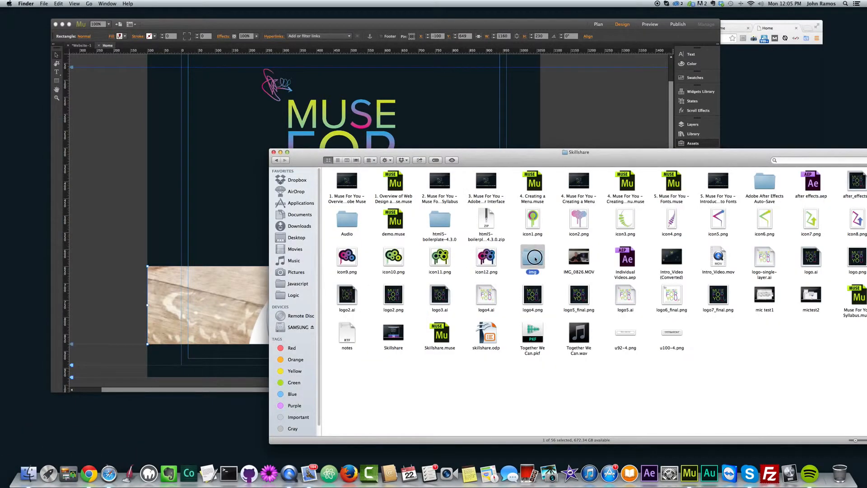
double_click(532, 257)
left_click(338, 160)
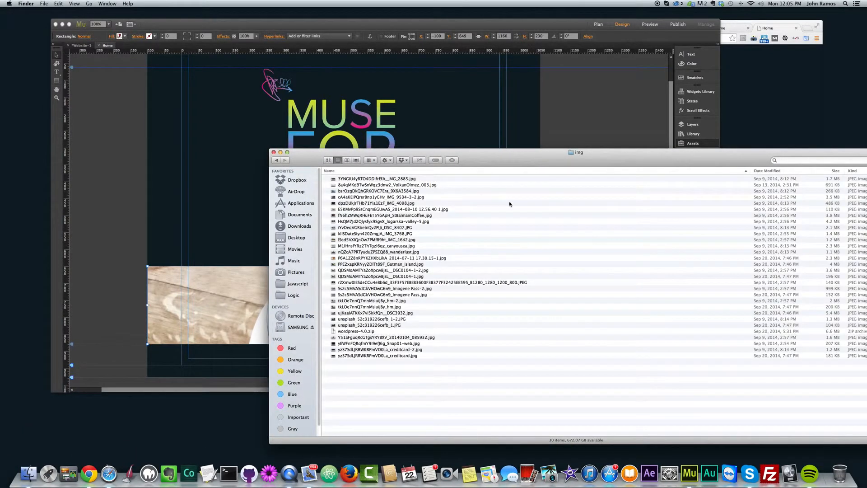
left_click(347, 160)
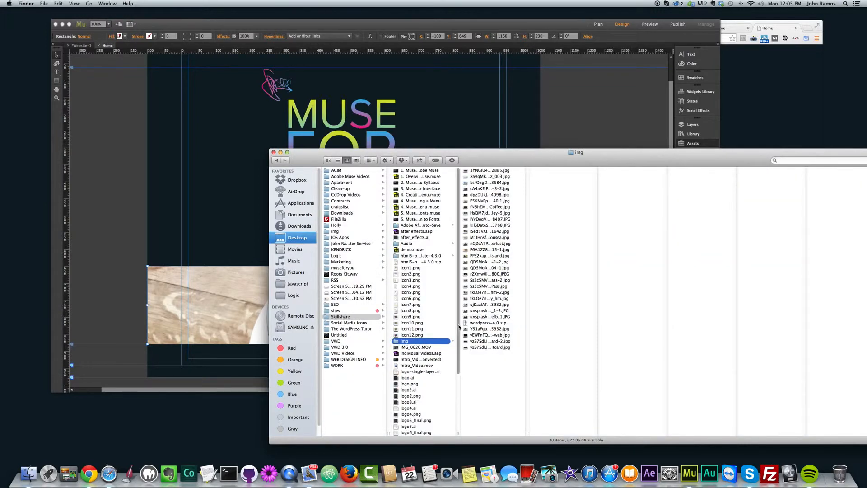
left_click(484, 280)
left_click(497, 170)
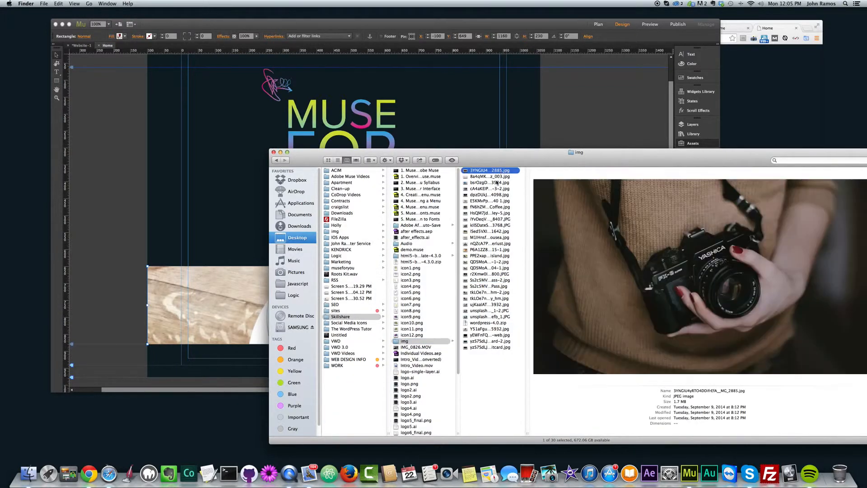
left_click(490, 244)
left_click(488, 274)
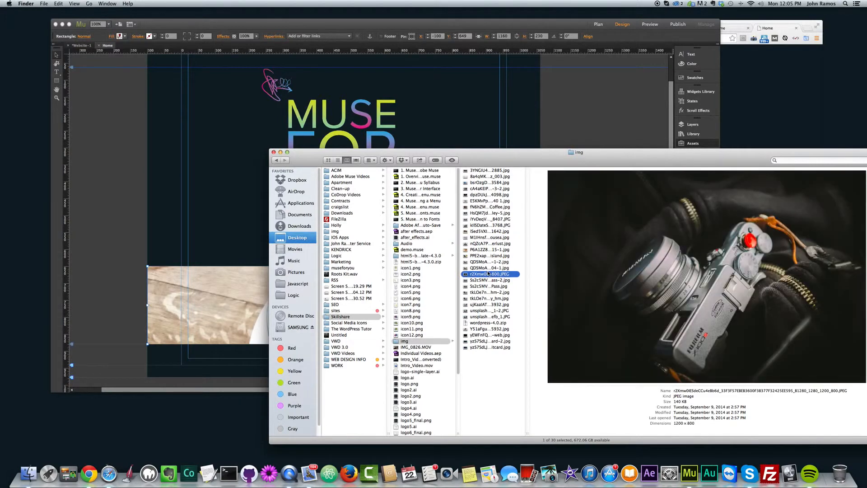
key("Down")
key("Down")
key("Down")
key("Down")
- Show the img folder as icons and rename the raspberry cup photo as fruit_in_a_cup.jpg
left_click(328, 160)
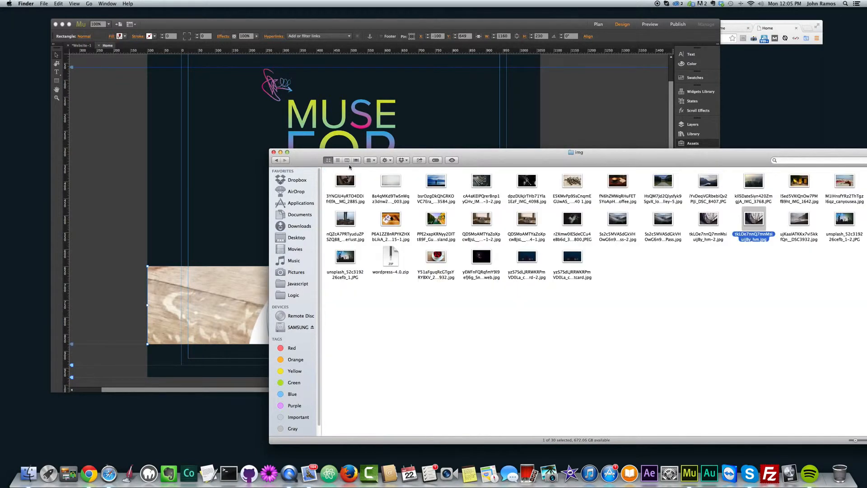
left_click(436, 274)
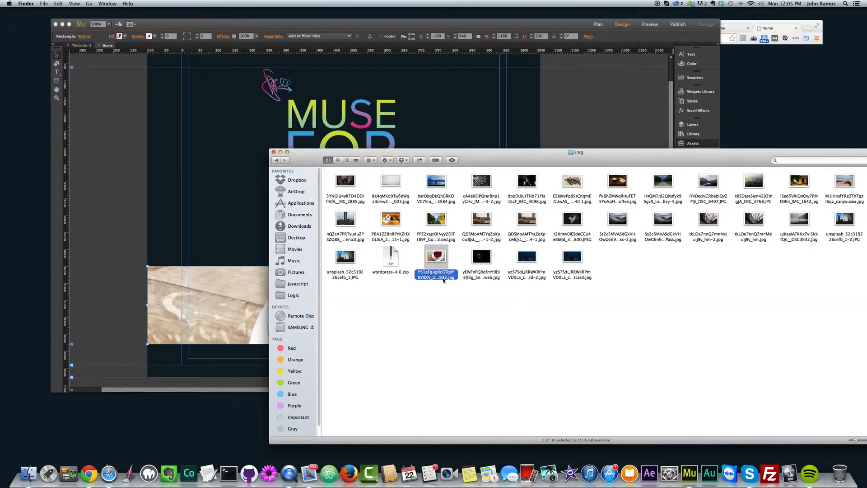
left_click(444, 277)
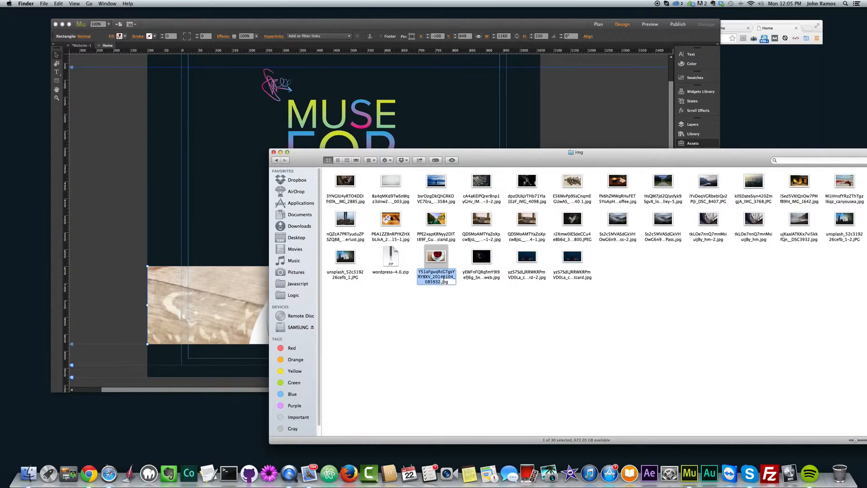
type("fruit_")
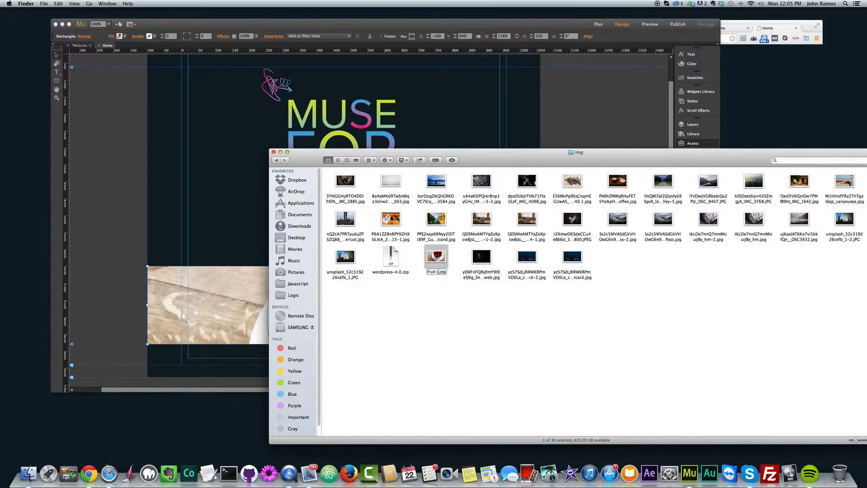
type("in_a_cup")
key("Return")
- Return to Muse and relink the missing raspberry photo asset to fruit_in_a_cup.jpg in the img folder
left_click(632, 123)
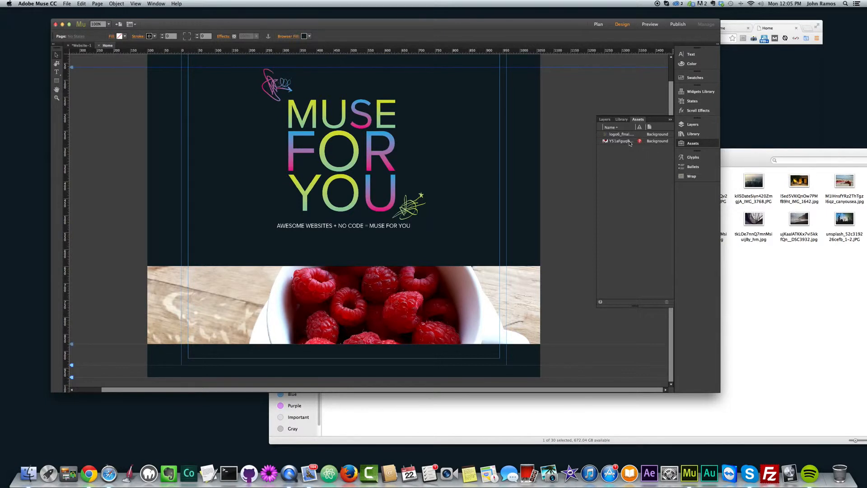
mouse_move(629, 143)
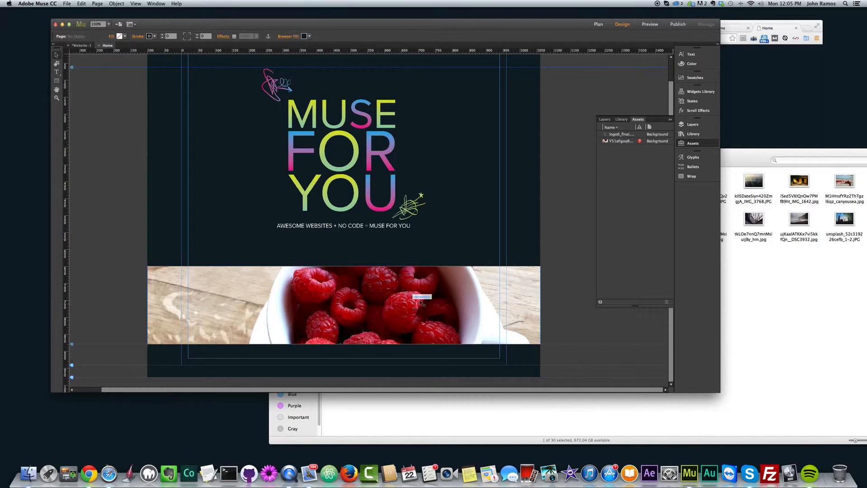
left_click(629, 146)
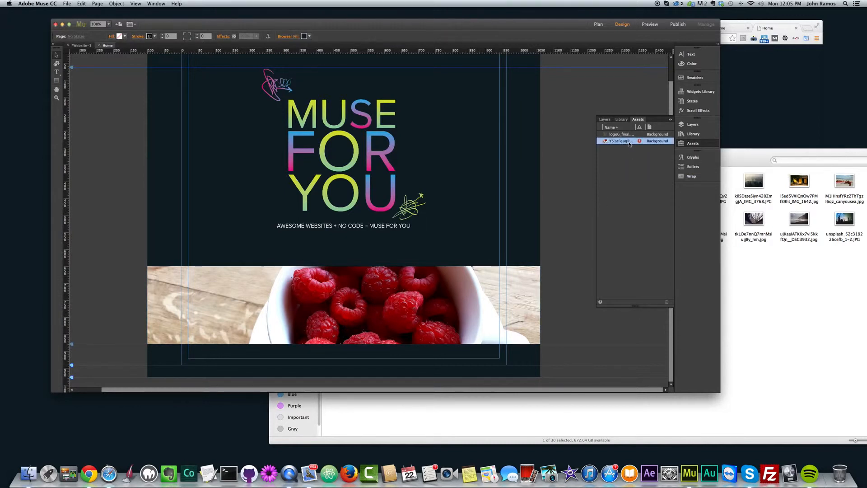
left_click(694, 143)
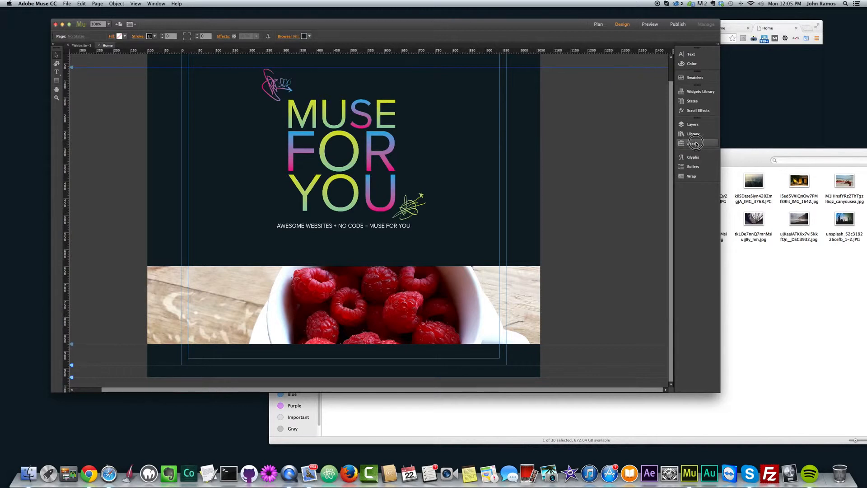
left_click(694, 144)
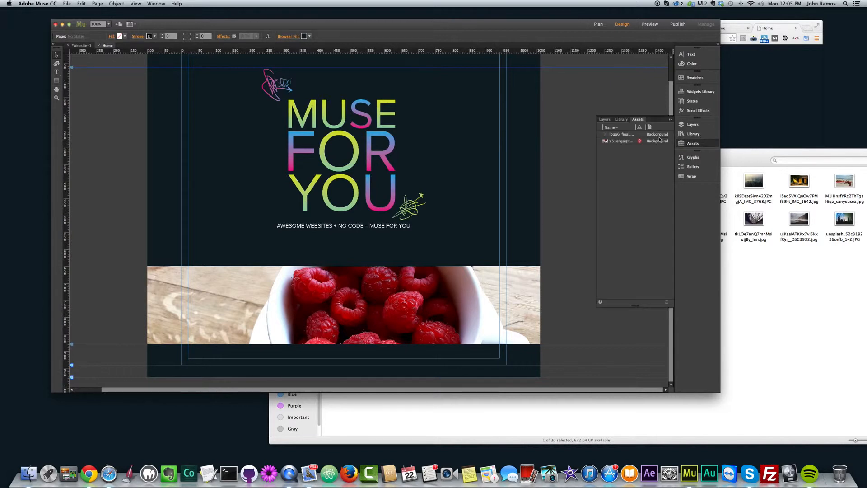
right_click(634, 143)
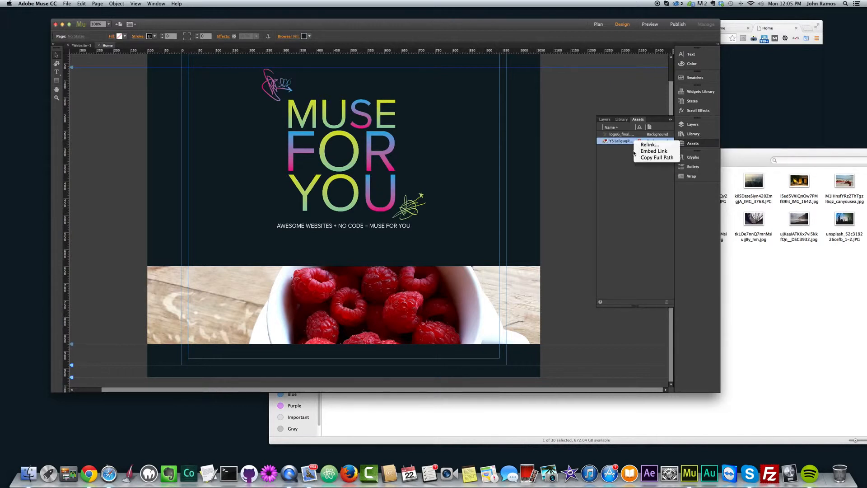
left_click(644, 146)
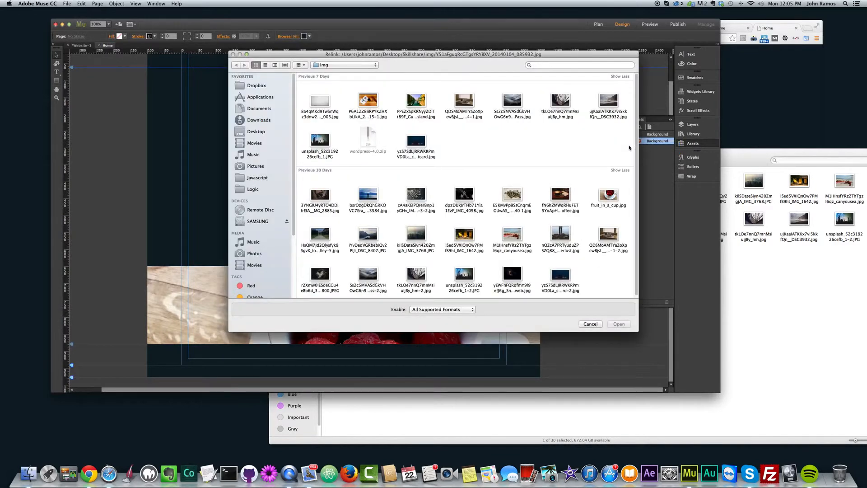
left_click(609, 195)
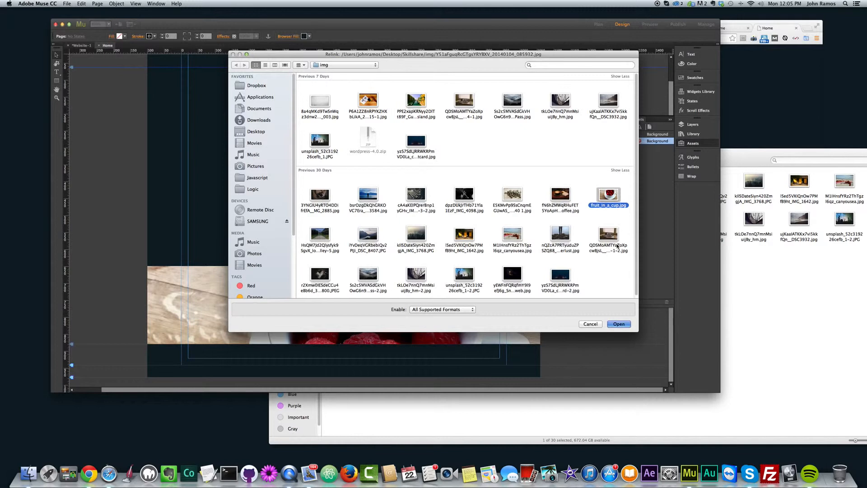
key("Return")
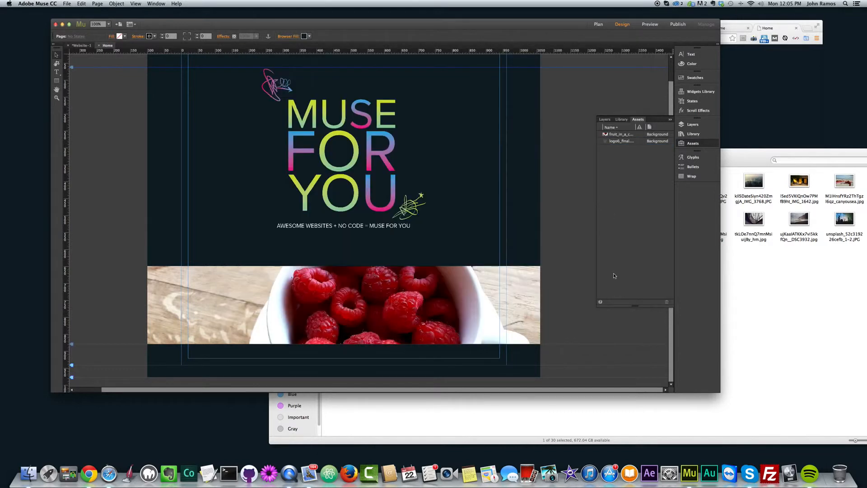
- Open the original file of the fruit_in_a_cup asset for editing, return to Muse, and hide the assets list
left_click(635, 141)
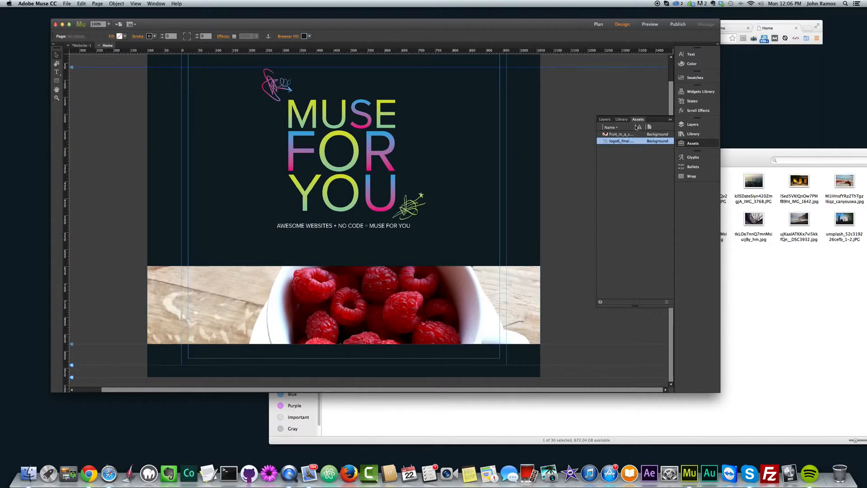
right_click(624, 135)
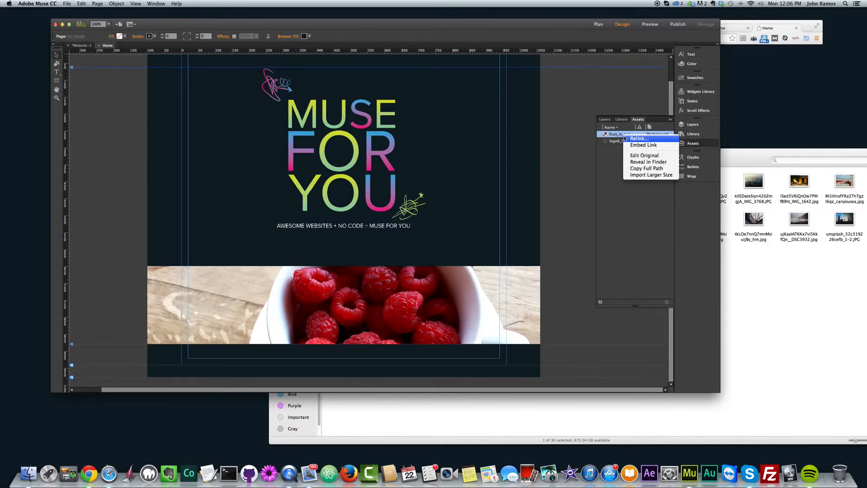
left_click(644, 155)
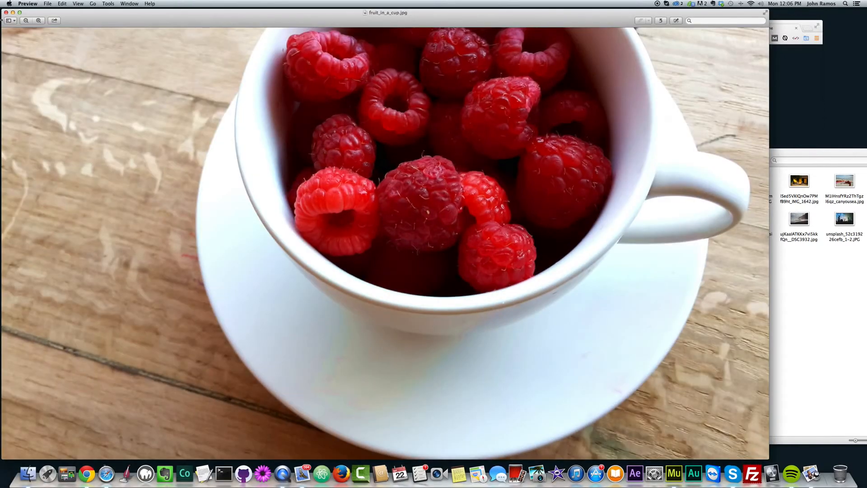
left_click(6, 12)
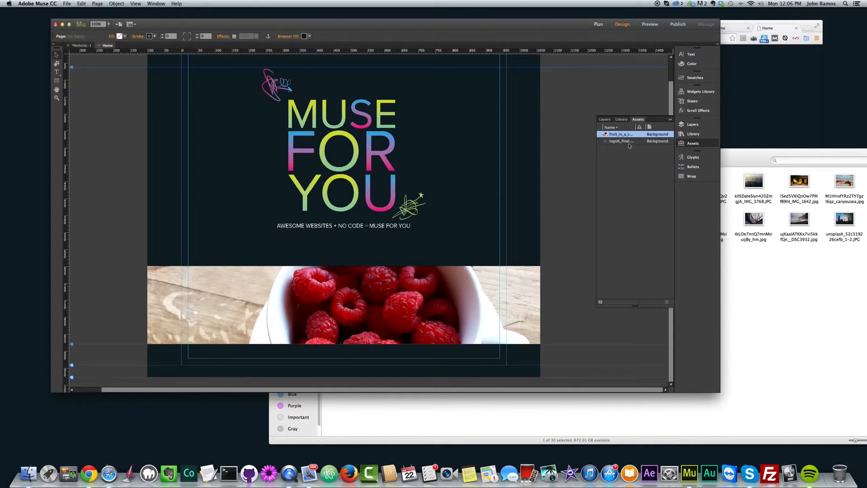
left_click(693, 144)
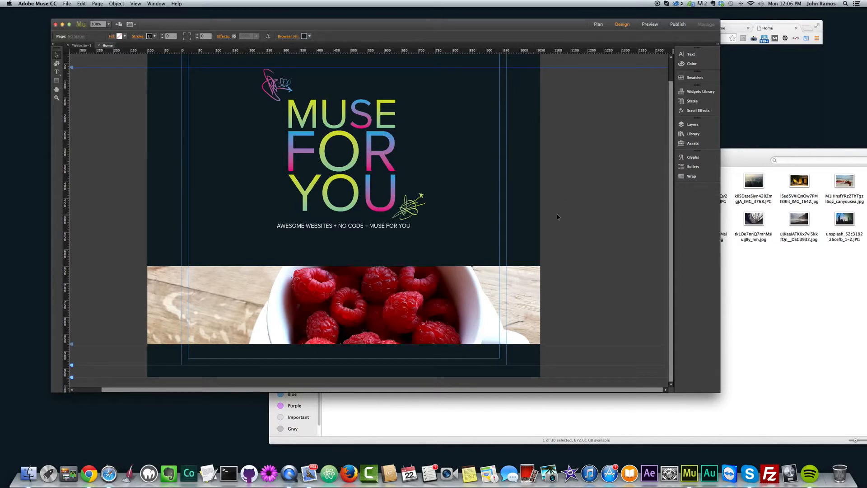
- Enable scroll motion on the raspberry rectangle's fill and set its initial and final vertical motion to 0
left_click(445, 293)
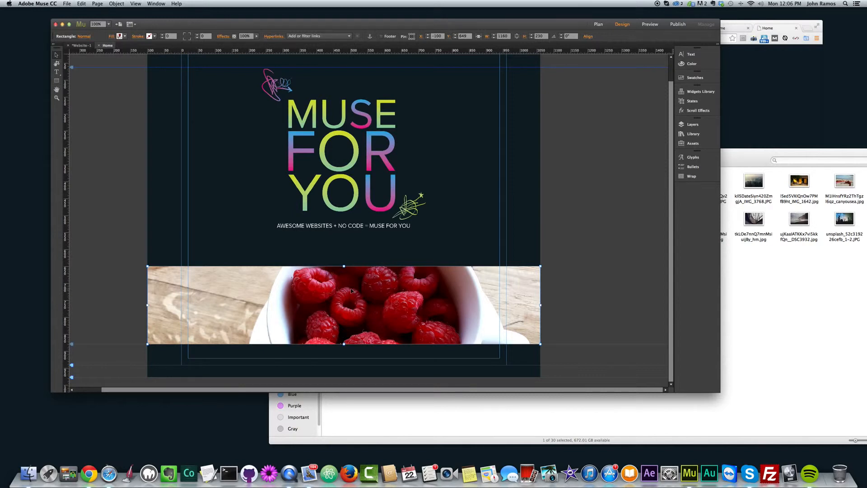
left_click(560, 284)
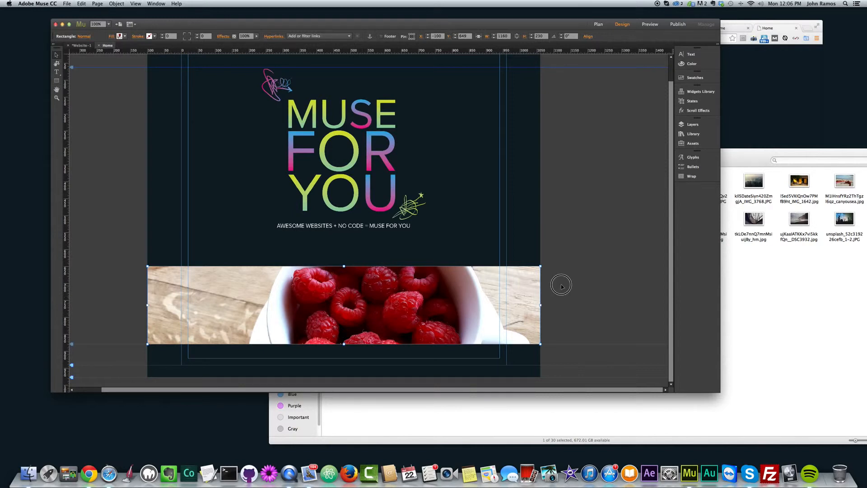
left_click(371, 294)
left_click(111, 38)
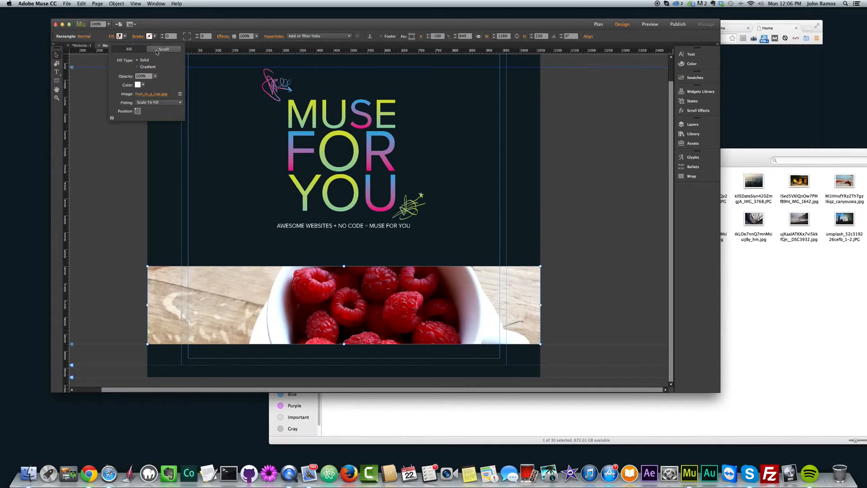
left_click(159, 53)
left_click(116, 59)
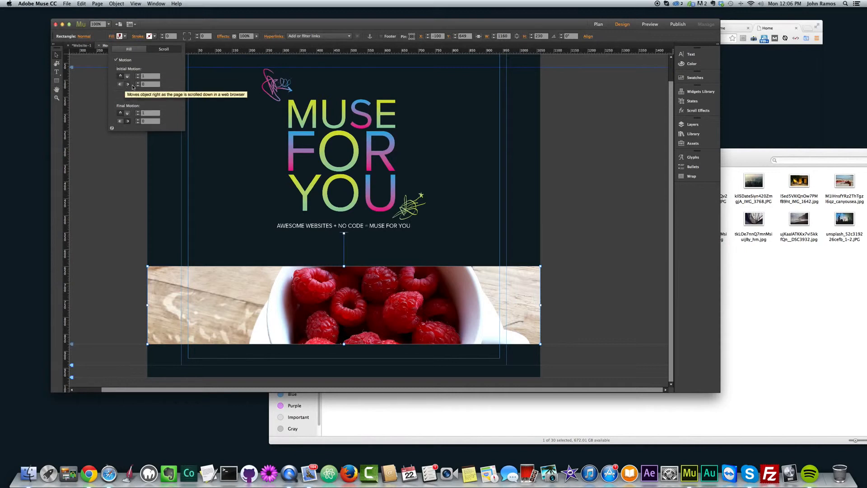
type("0")
left_click_drag(152, 113, 134, 111)
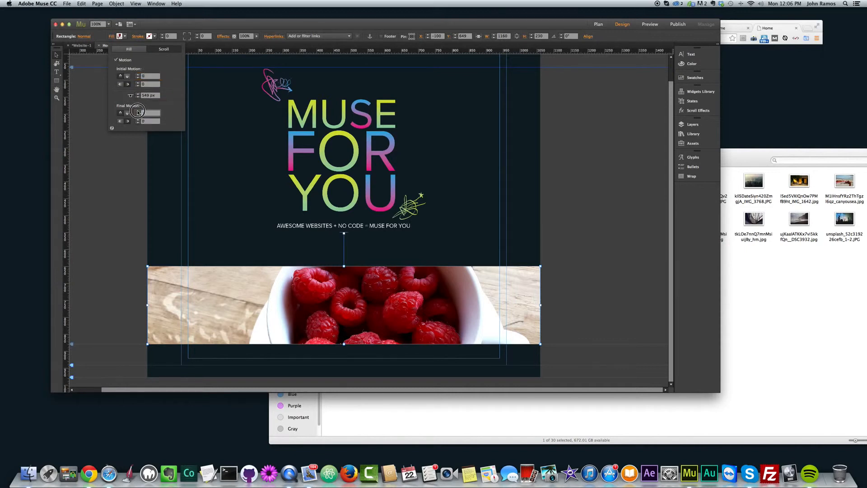
type("0")
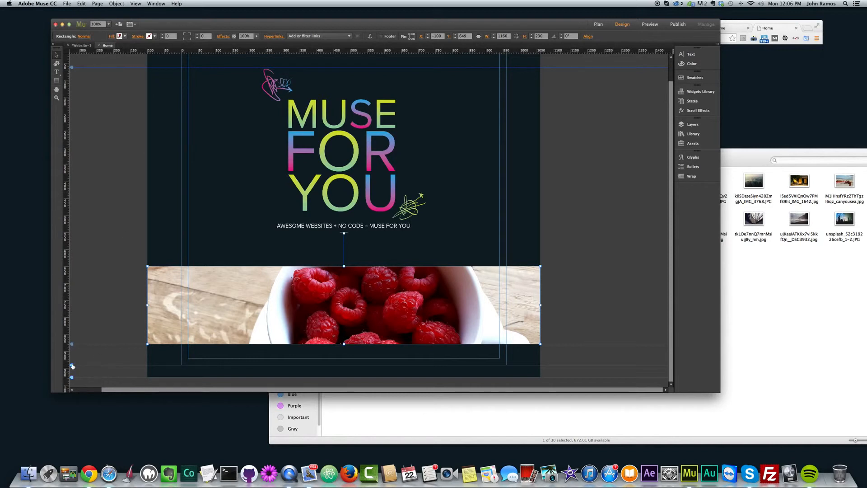
- Lengthen the page by moving its bottom guide well below the raspberry band, and preview the page in the browser
left_click_drag(72, 366, 69, 420)
left_click(111, 198)
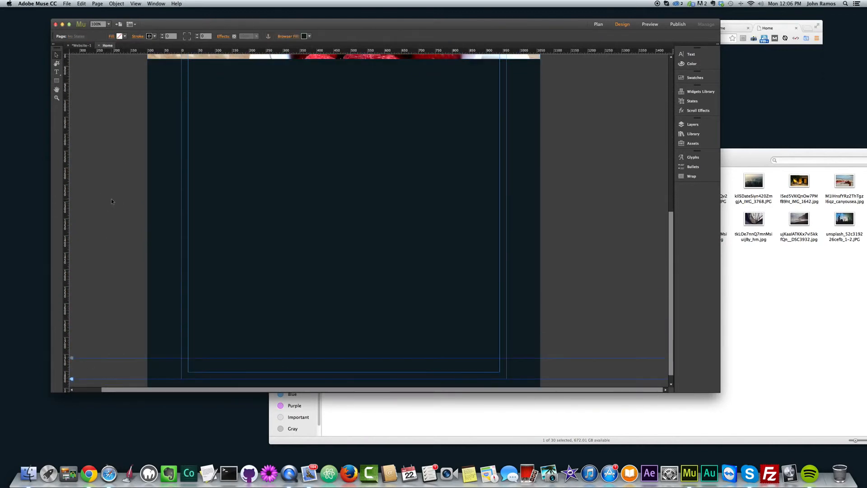
key("super+shift+e")
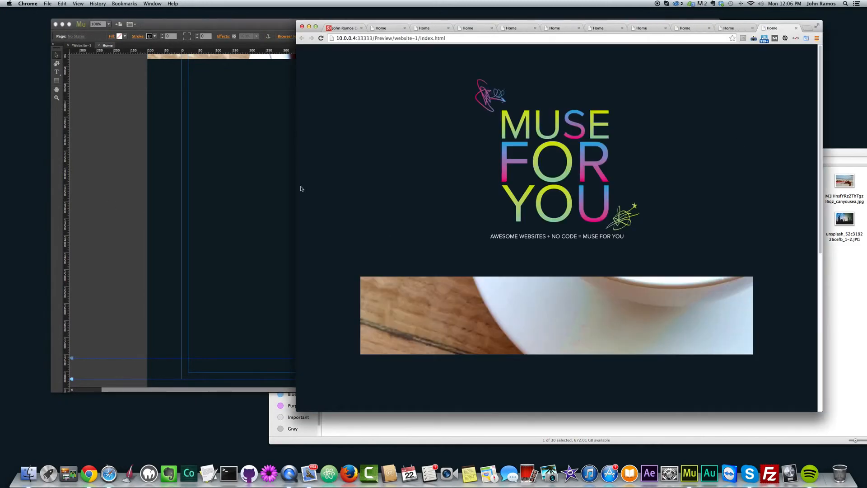
- Turn the raspberry rectangle's 100% width option back on, examine its scrolling in a new browser preview, and return to Muse
left_click(292, 154)
left_click(335, 145)
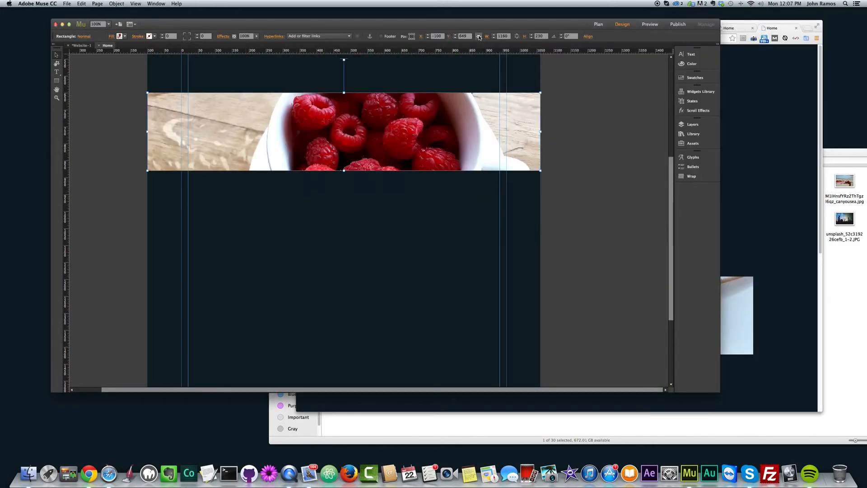
left_click(571, 140)
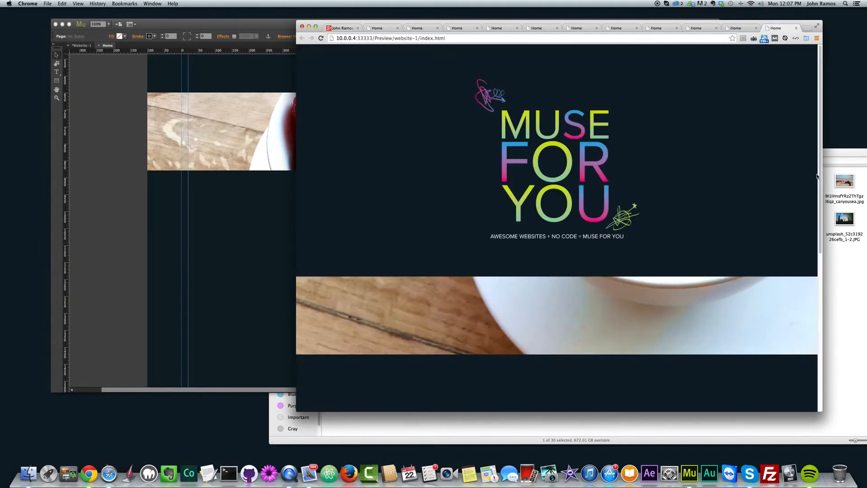
mouse_move(820, 140)
left_mouse_down()
mouse_move(817, 326)
mouse_move(803, 131)
mouse_move(807, 292)
mouse_move(807, 116)
mouse_move(819, 324)
mouse_move(817, 123)
left_mouse_up()
left_click(126, 203)
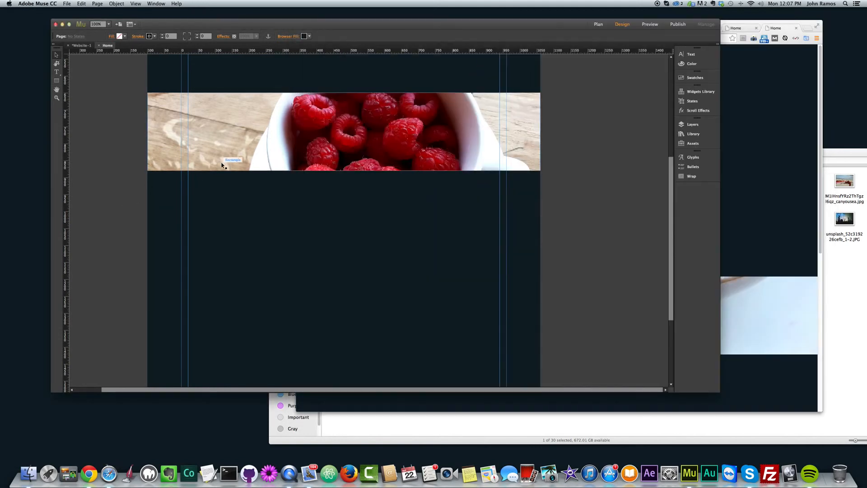
- Select the raspberry rectangle and move its scroll motion key position slightly farther down, below the tagline
scroll(449, 237, "up", 10)
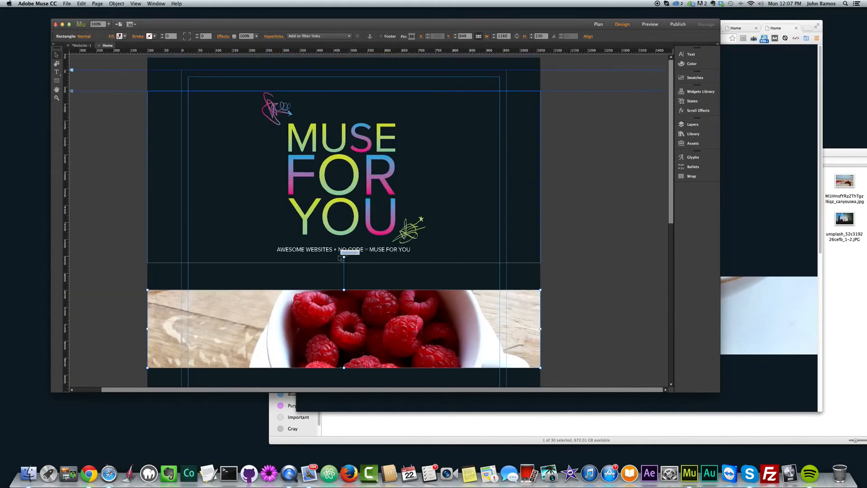
left_click_drag(344, 257, 344, 263)
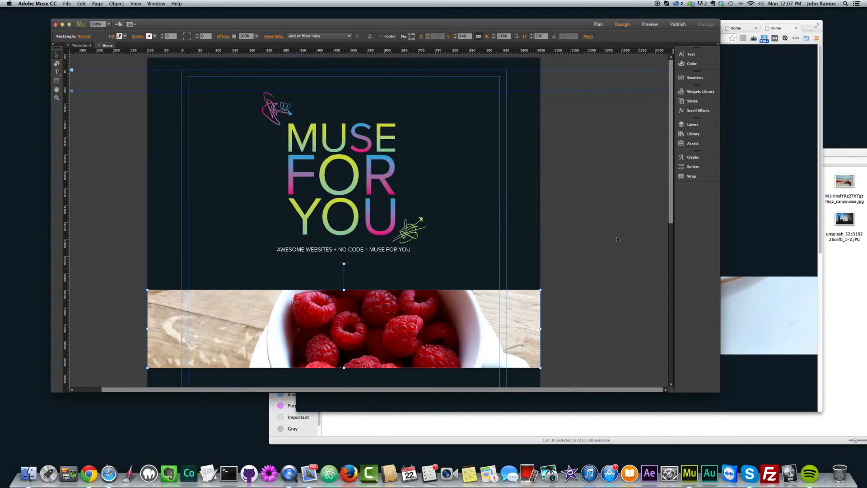